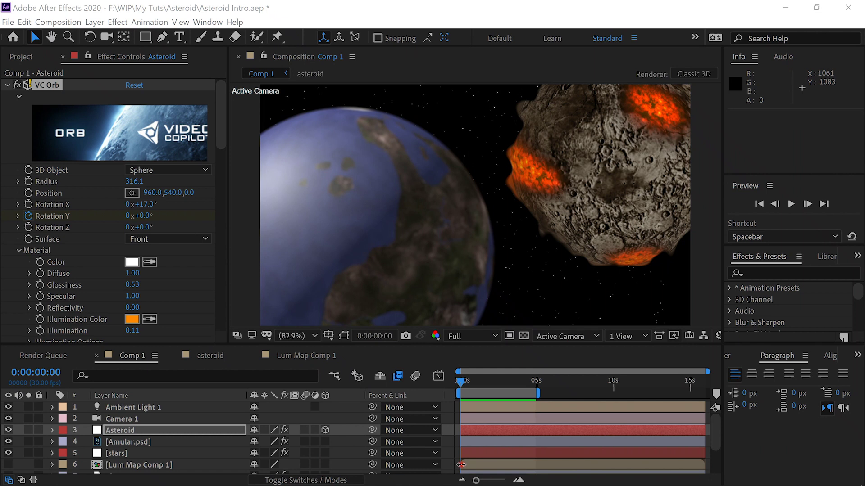
# After previewing the old animation, start a new unsaved project with a 1920×1080, 30 fps, 16 s Comp 1
pyautogui.click(791, 205)
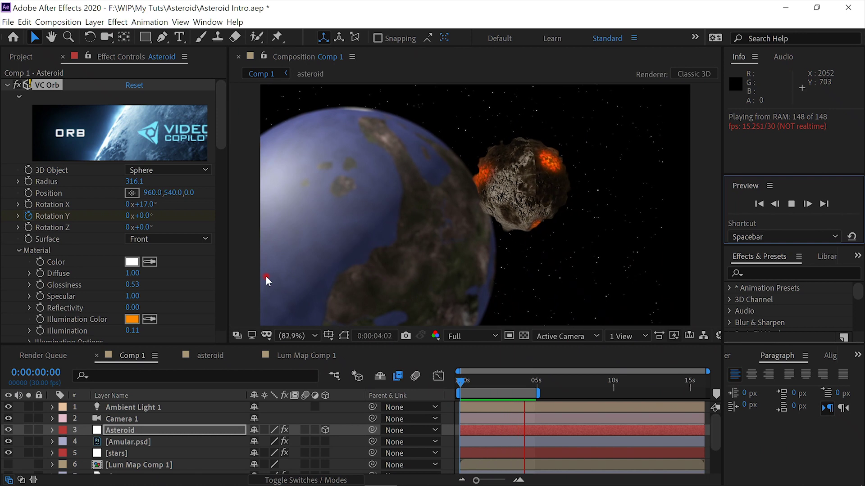
pyautogui.click(791, 203)
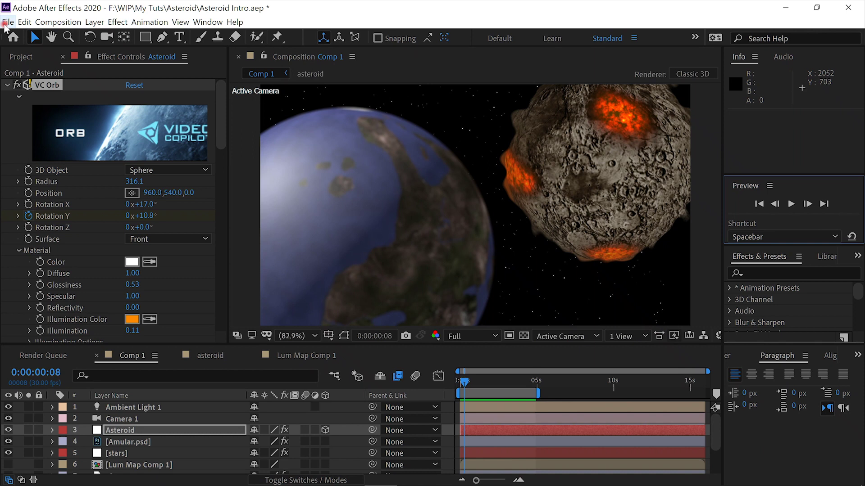
pyautogui.click(10, 22)
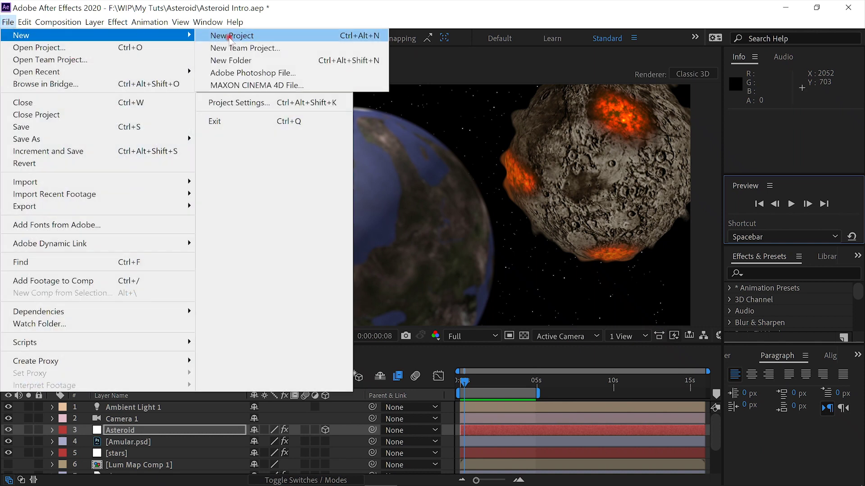
pyautogui.click(228, 35)
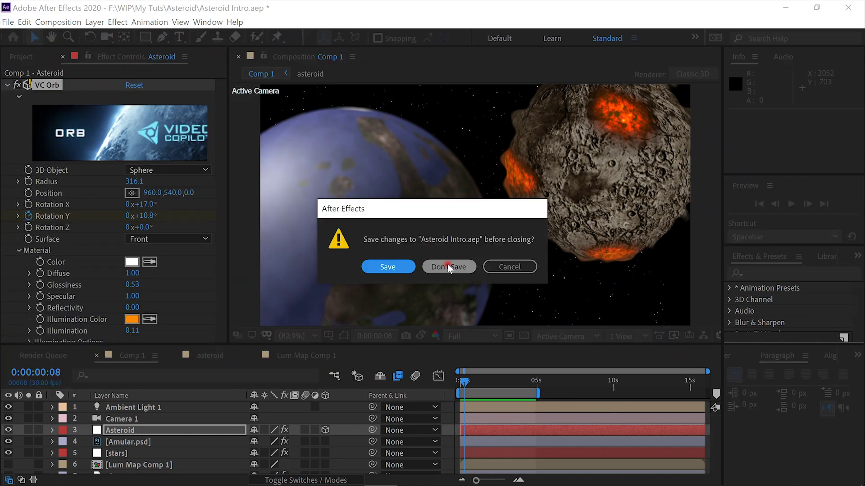
pyautogui.click(397, 266)
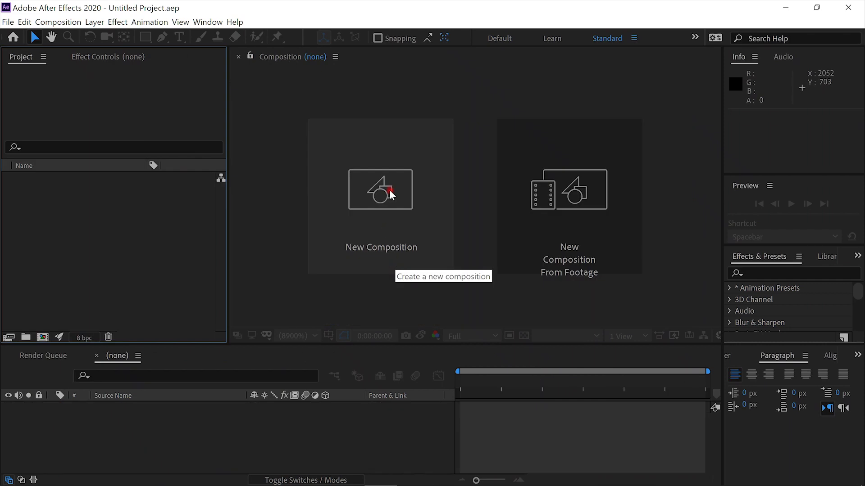
pyautogui.click(389, 190)
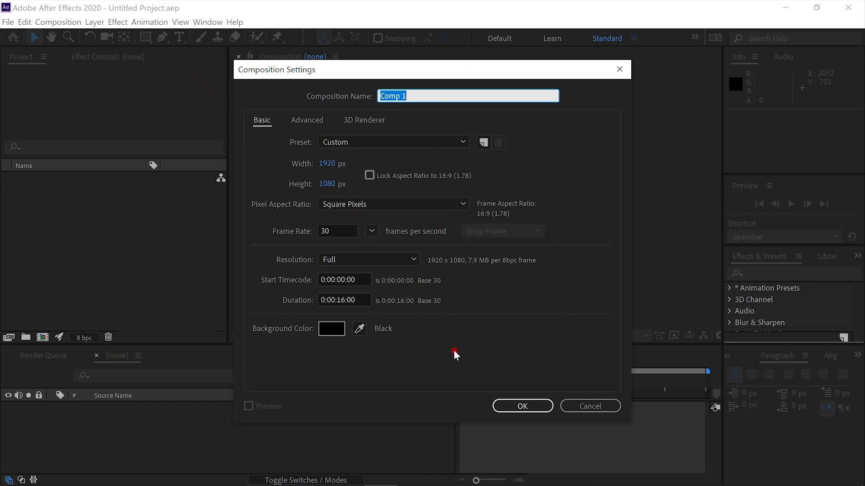
pyautogui.click(522, 406)
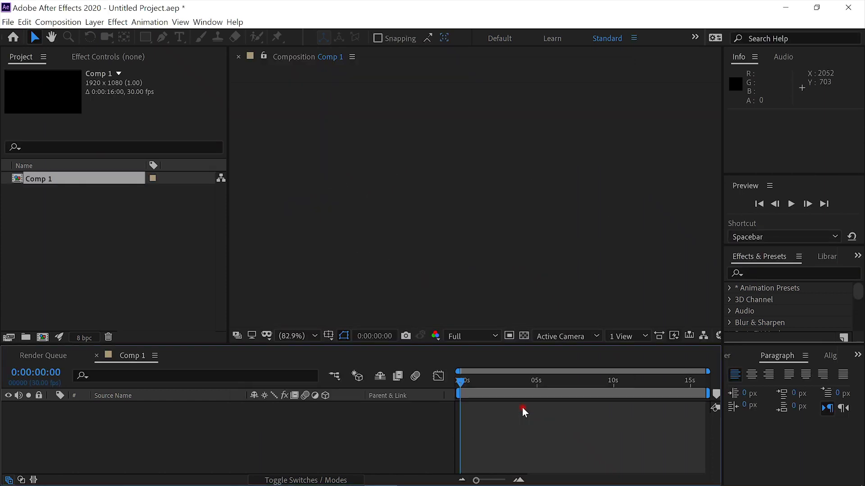
# Import moon.jpeg into the project and drag it into Comp 1 as layer 1
pyautogui.rightClick(59, 216)
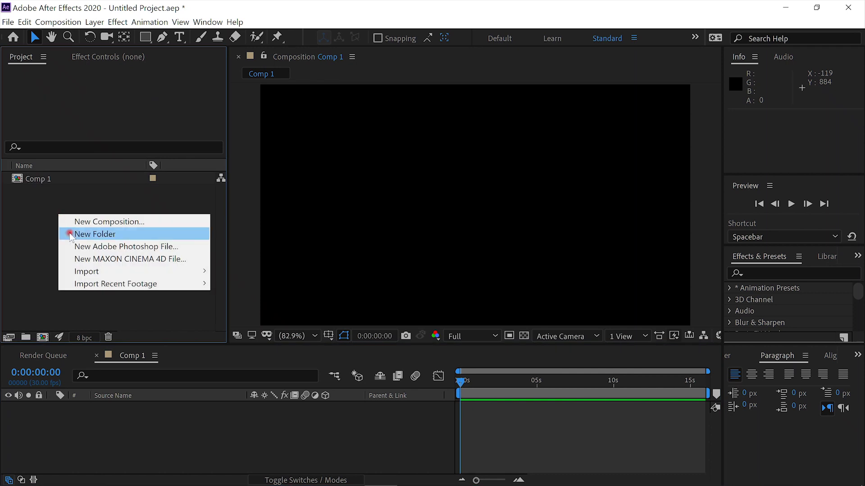
pyautogui.moveTo(145, 270)
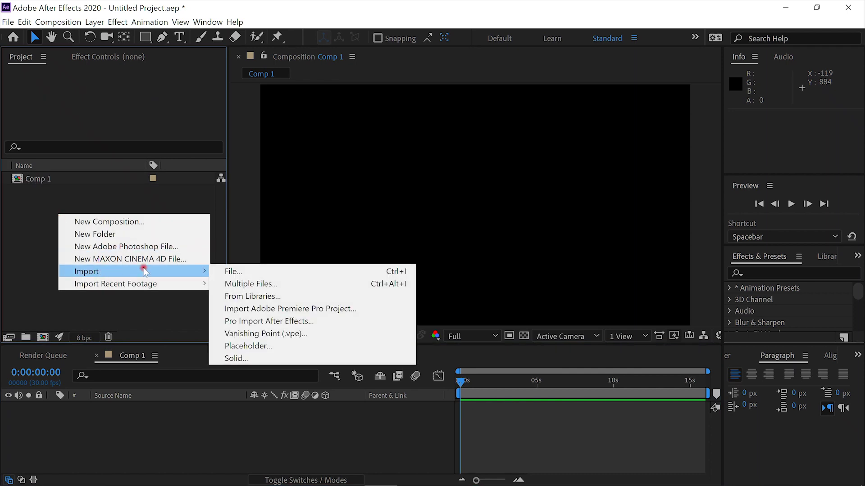
pyautogui.click(249, 271)
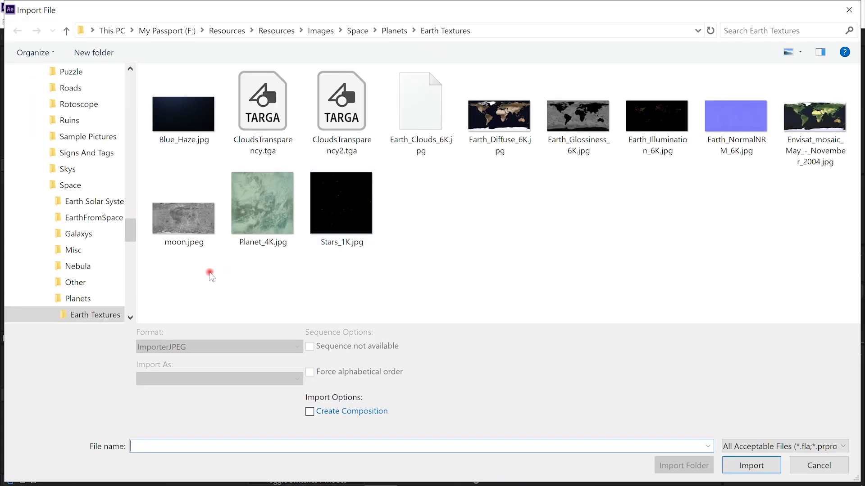
pyautogui.doubleClick(185, 225)
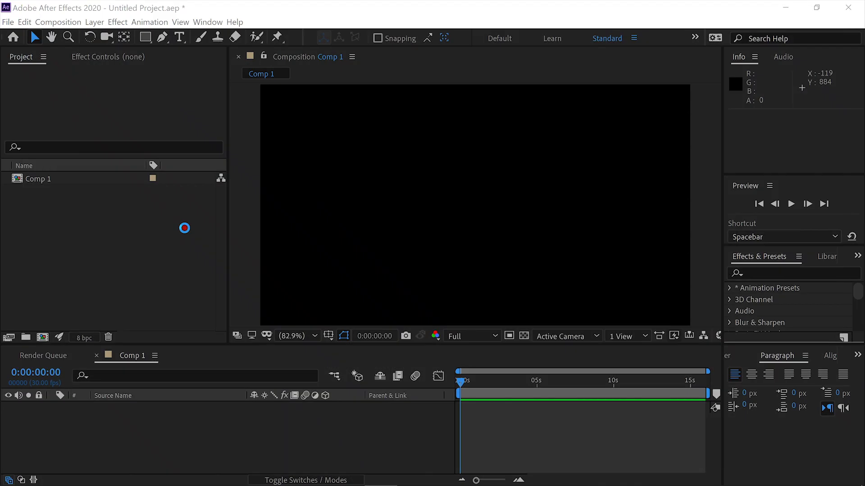
pyautogui.moveTo(109, 193); pyautogui.dragTo(140, 412)
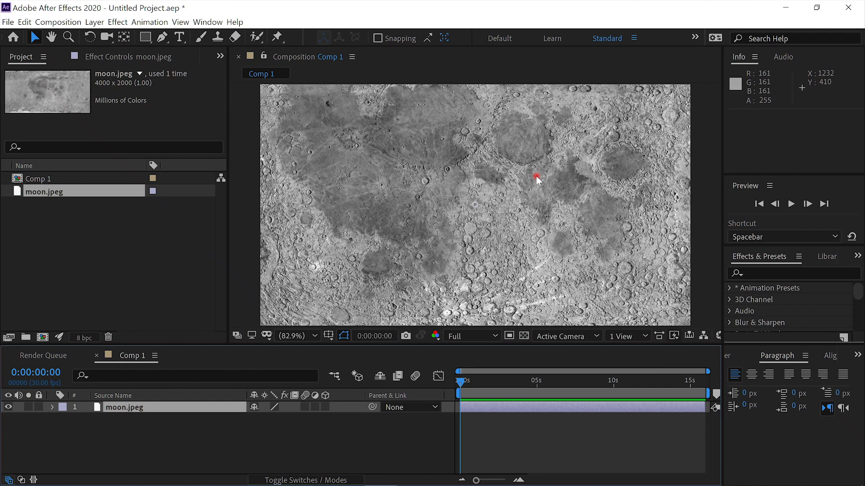
# Pre-compose the moon layer into moon.jpeg Comp 1 and scale it to 125%
pyautogui.hotkey('ctrl', 'shift', 'c')
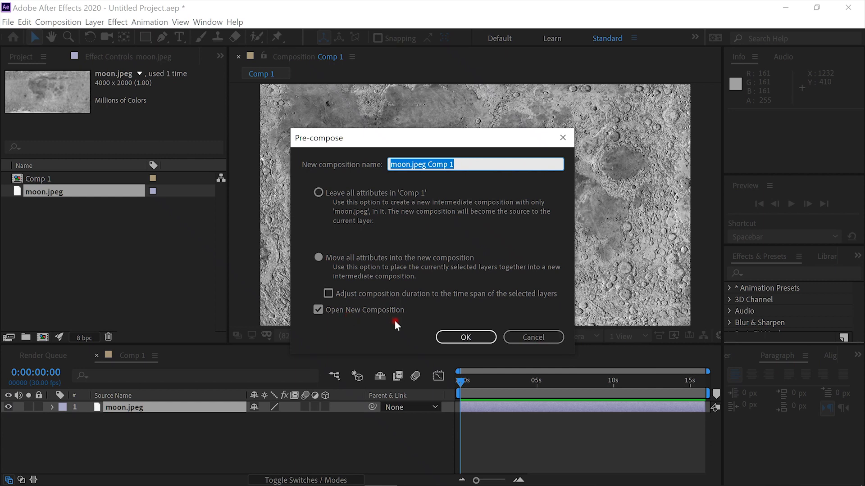
pyautogui.click(472, 340)
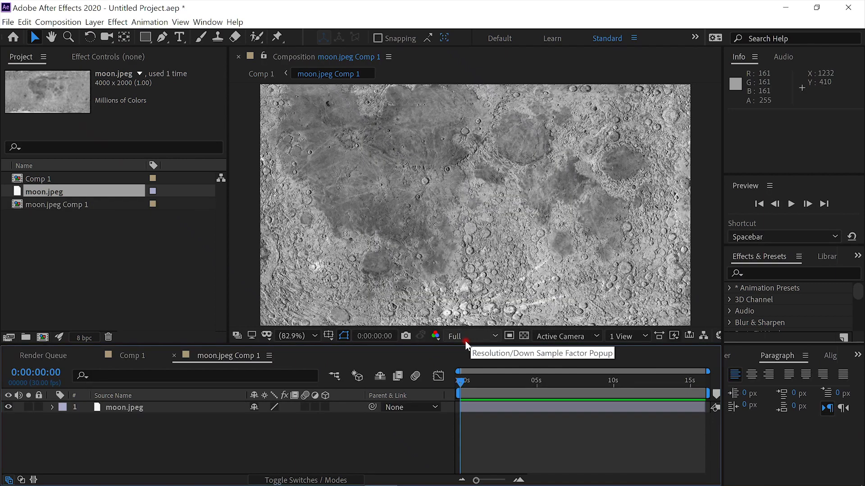
pyautogui.press('s')
pyautogui.moveTo(271, 423); pyautogui.dragTo(291, 424)
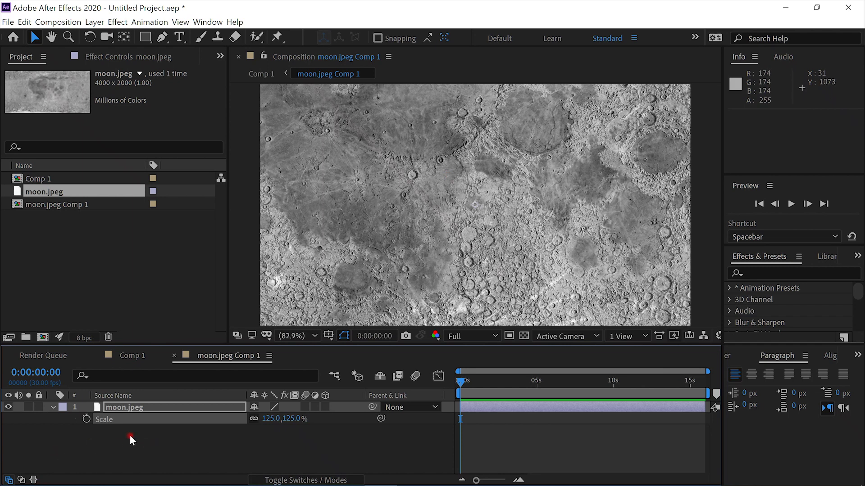
# Apply Curves to the moon layer and form an S-curve that raises highlights and deepens shadows
pyautogui.click(51, 407)
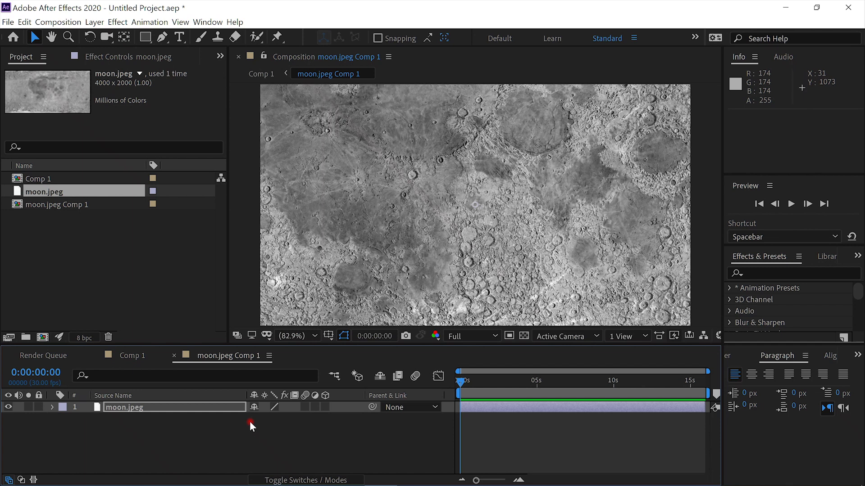
pyautogui.hotkey('ctrl', 'space')
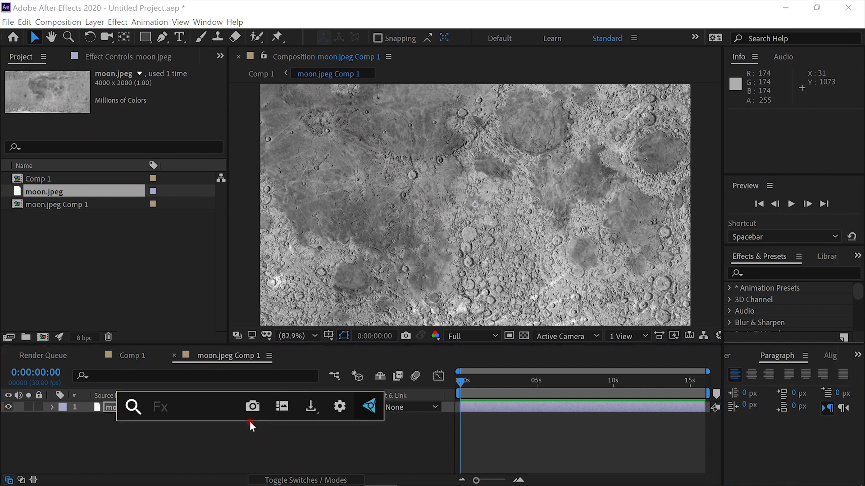
pyautogui.write('curv')
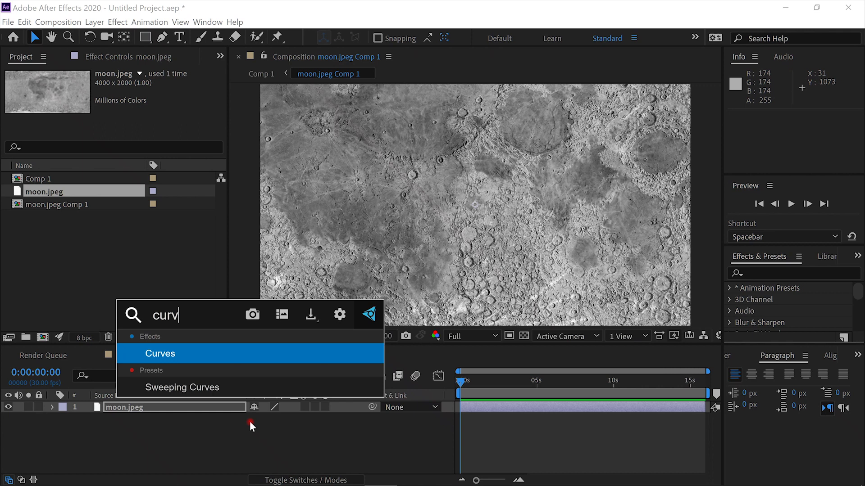
pyautogui.press('Return')
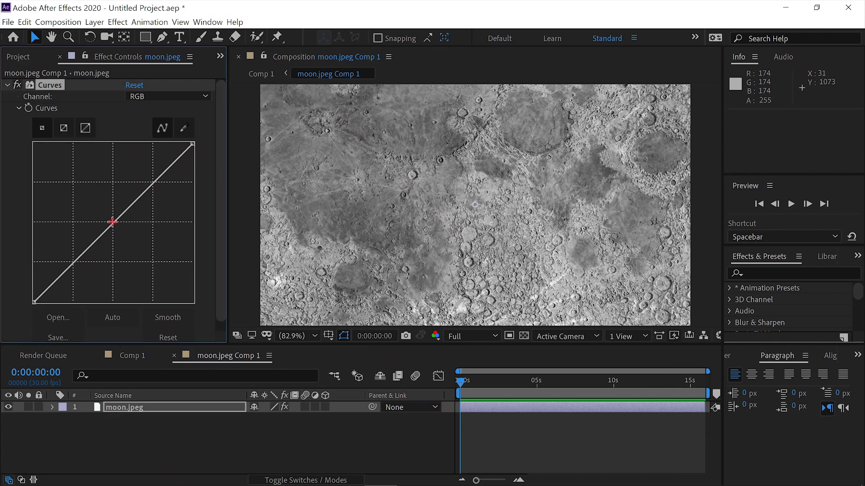
pyautogui.click(113, 222)
pyautogui.moveTo(147, 187); pyautogui.dragTo(139, 184)
pyautogui.moveTo(87, 253); pyautogui.dragTo(86, 271)
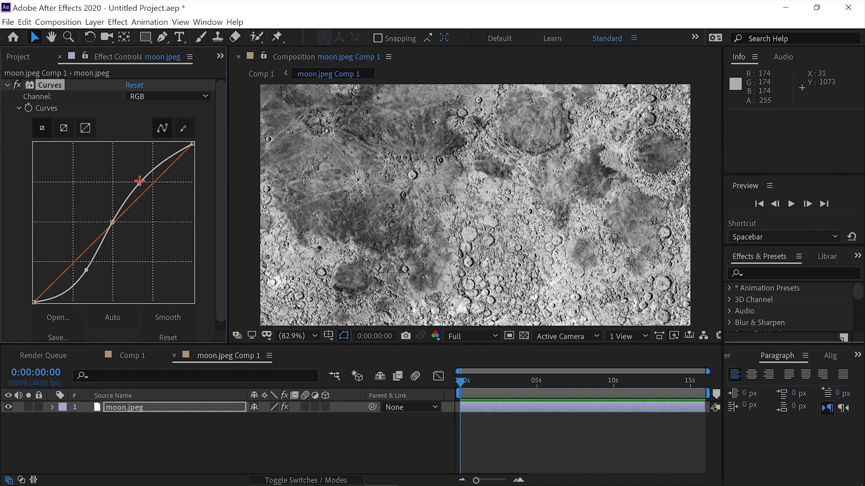
pyautogui.moveTo(139, 184); pyautogui.dragTo(137, 181)
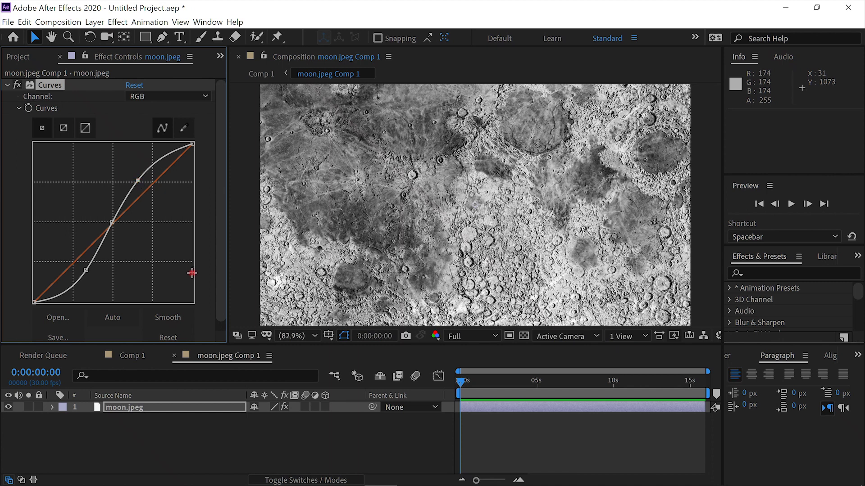
# Apply the CC Toner effect to tint the moon texture
pyautogui.hotkey('ctrl', 'space')
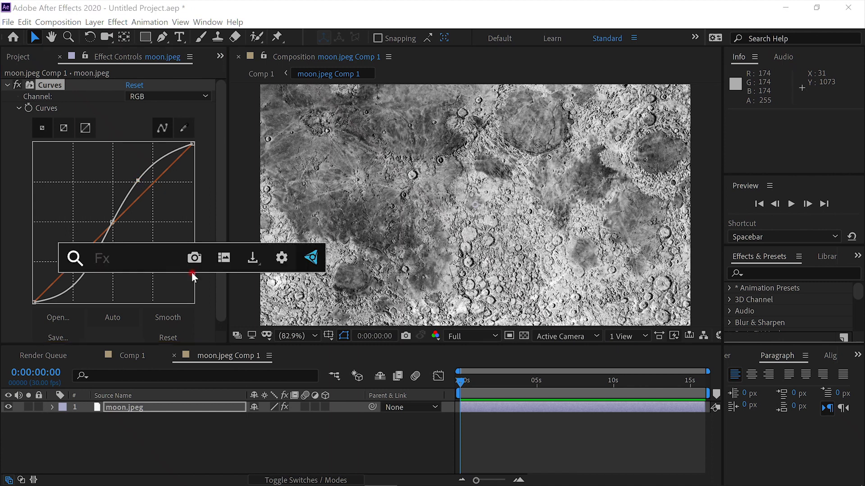
pyautogui.write('cc')
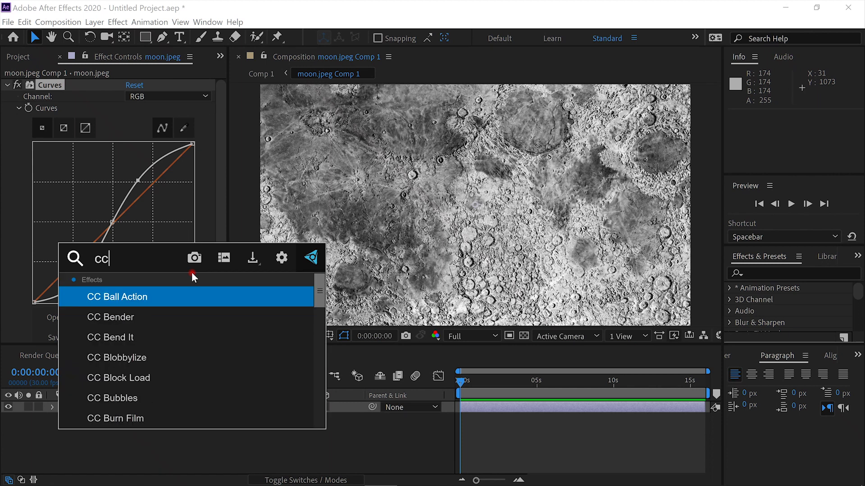
pyautogui.write(' toner')
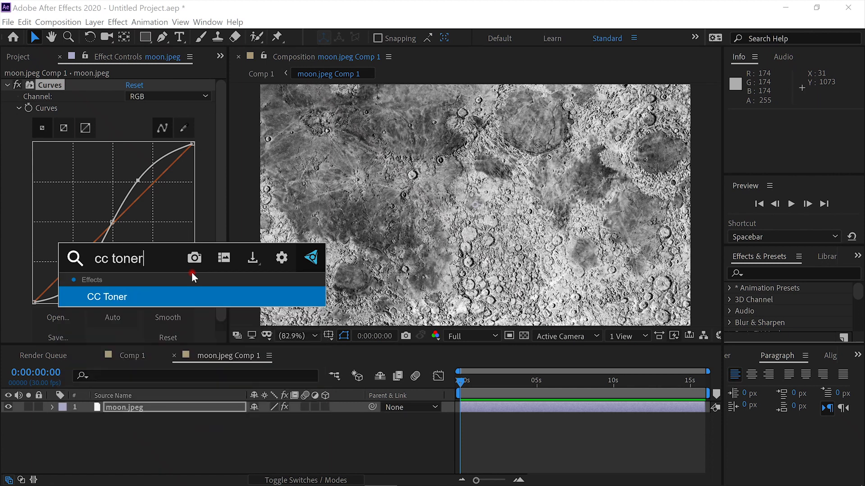
pyautogui.press('Return')
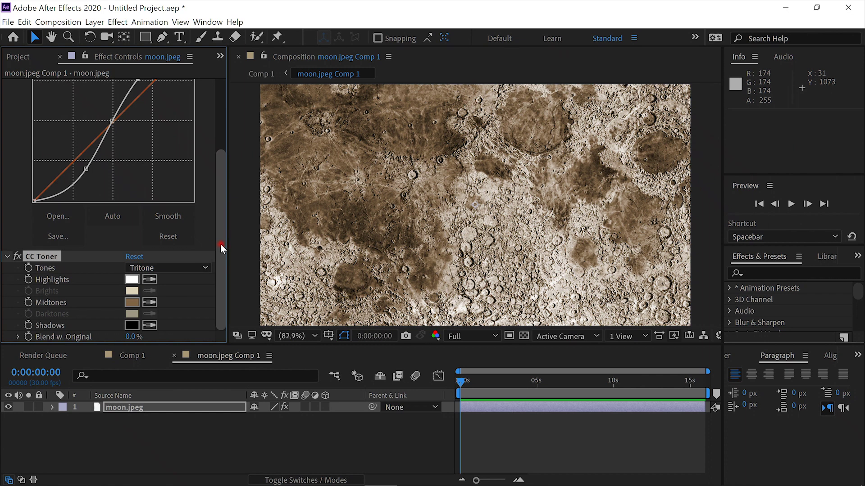
# Add a second Curves to the moon layer and bow its midpoint down to darken the image
pyautogui.click(160, 408)
pyautogui.hotkey('ctrl', 'space')
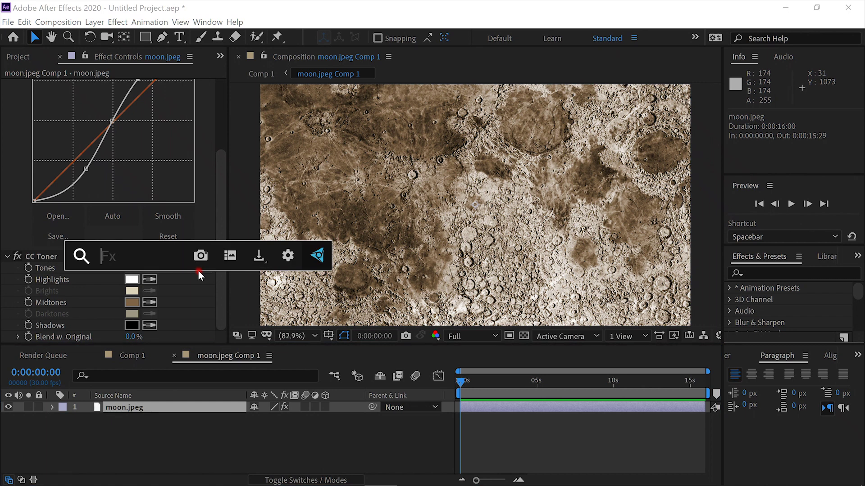
pyautogui.write('cur')
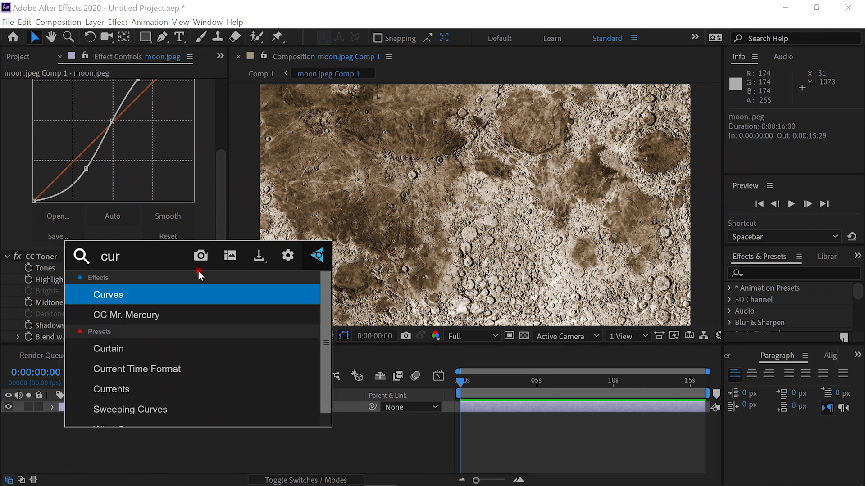
pyautogui.write('v')
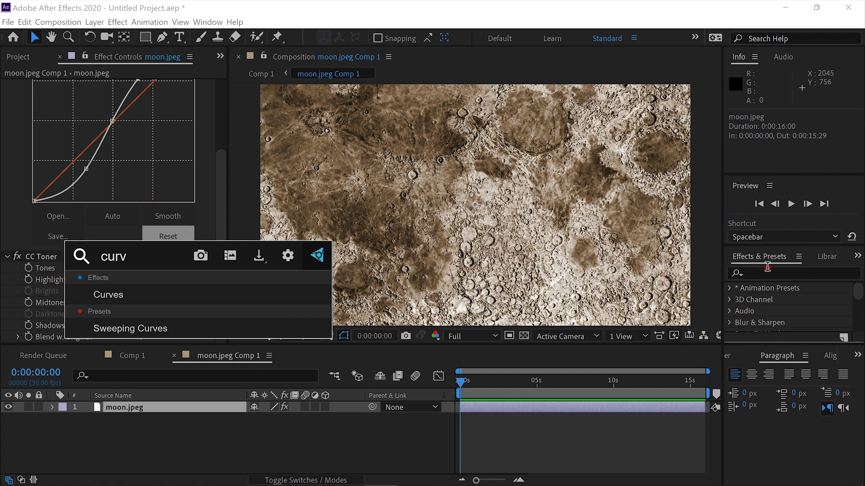
pyautogui.click(767, 273)
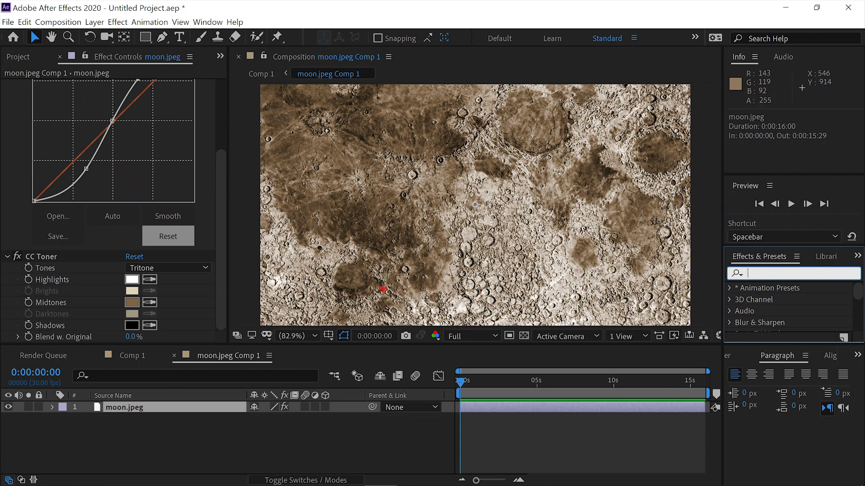
pyautogui.hotkey('ctrl', 'space')
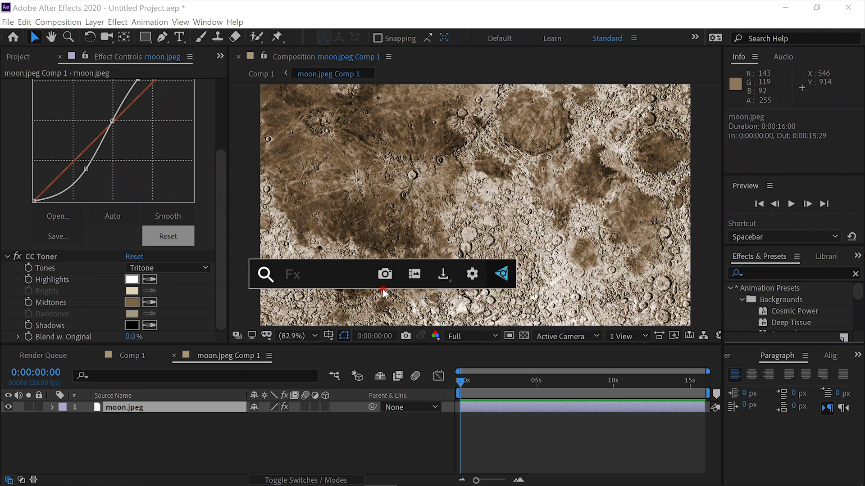
pyautogui.write('curv')
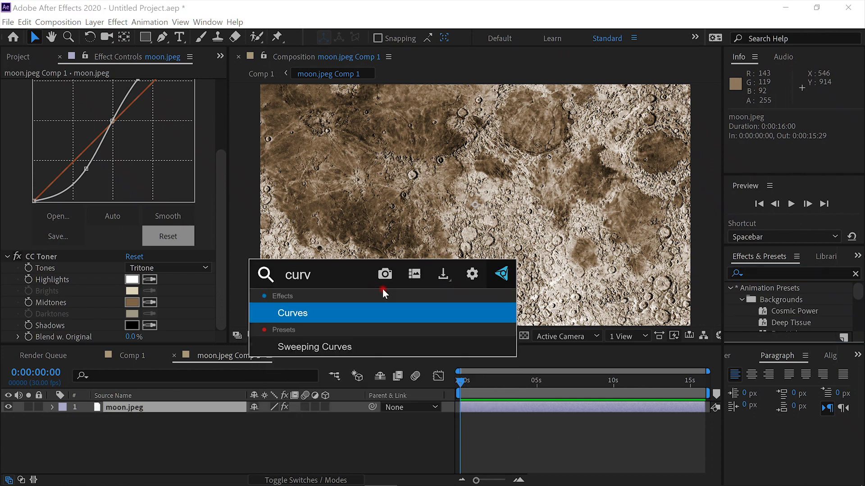
pyautogui.press('Return')
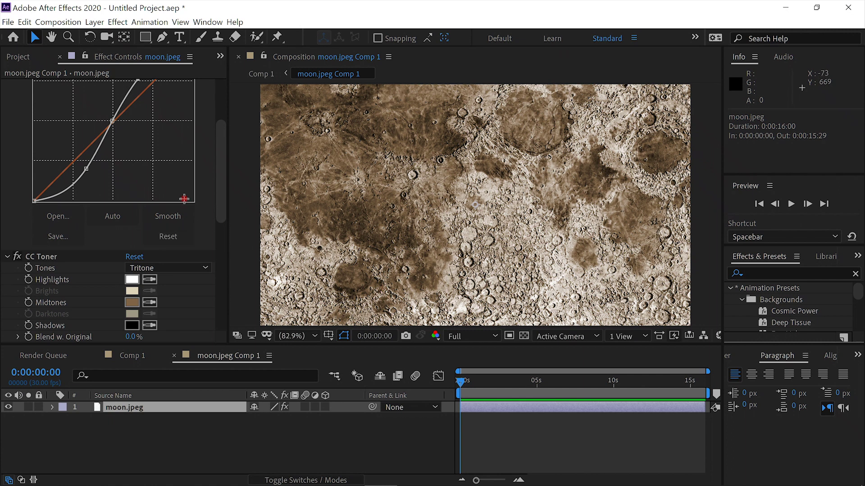
pyautogui.moveTo(218, 211); pyautogui.dragTo(217, 322)
pyautogui.click(117, 219)
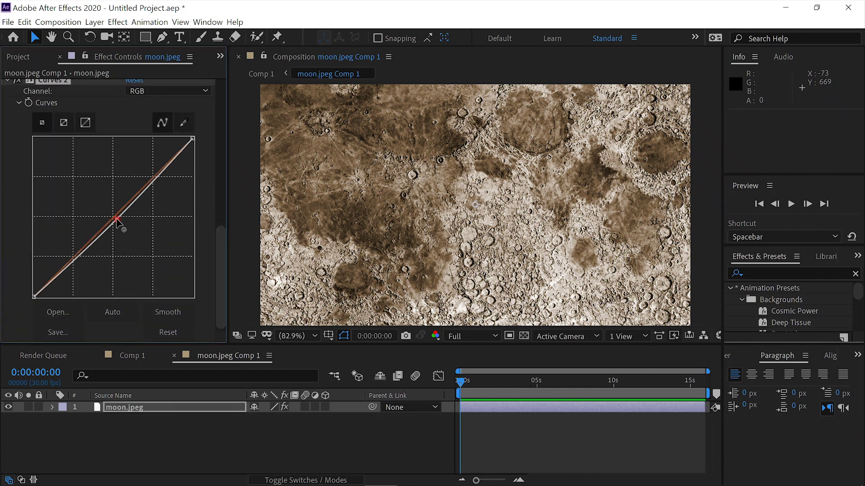
pyautogui.moveTo(117, 219); pyautogui.dragTo(134, 232)
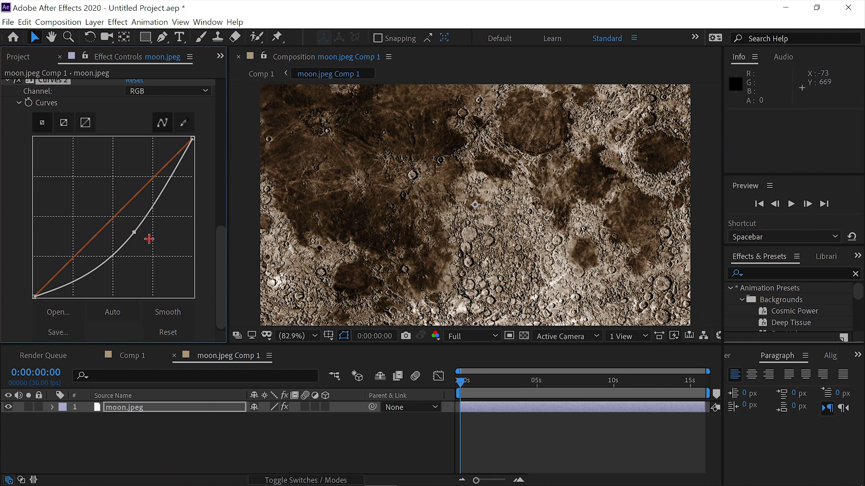
# In Comp 1, duplicate the moon layer, rename it 'bump' and apply Black & White
pyautogui.click(128, 356)
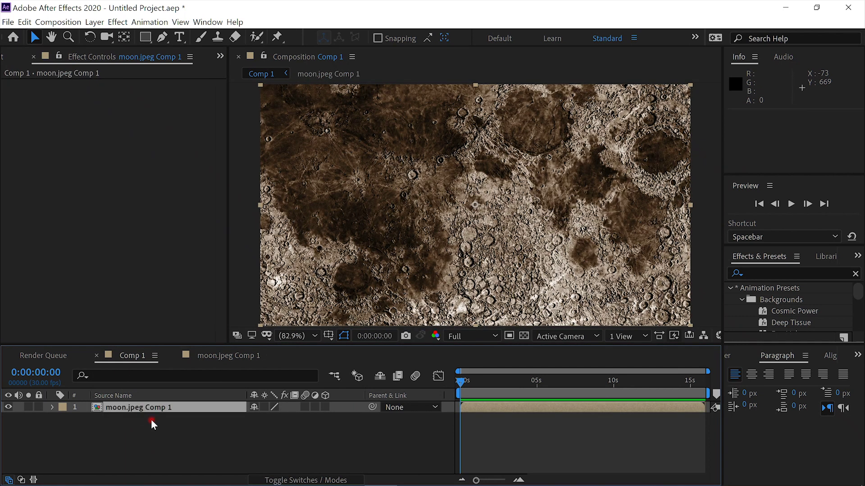
pyautogui.hotkey('ctrl', 'd')
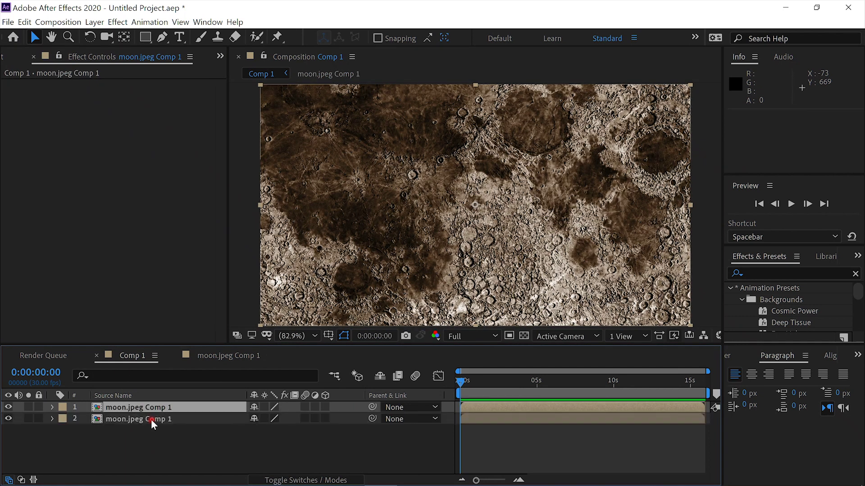
pyautogui.press('Return')
pyautogui.write('bump')
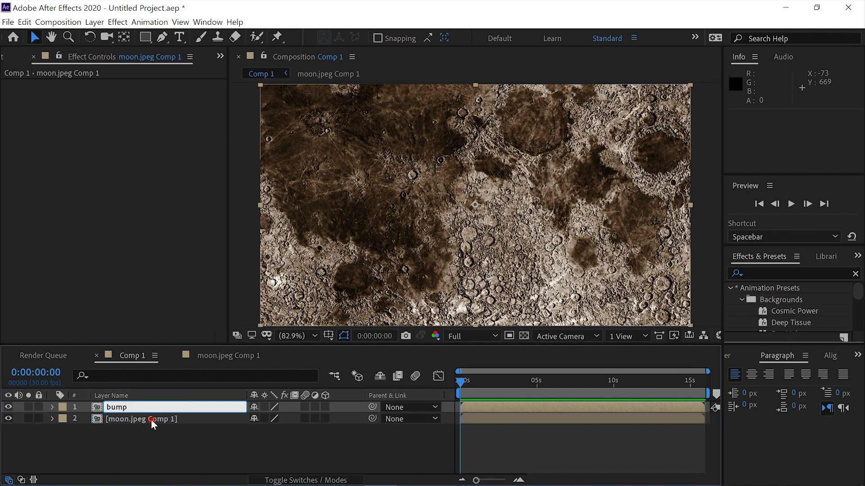
pyautogui.press('Return')
pyautogui.hotkey('ctrl', 'space')
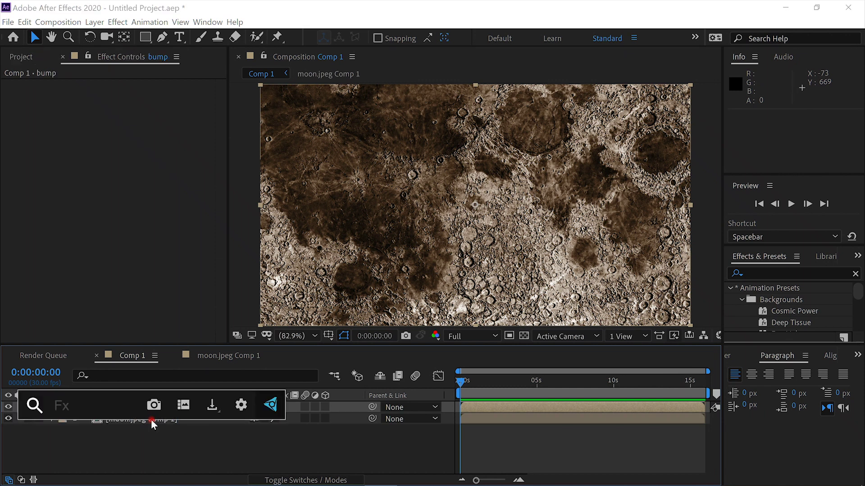
pyautogui.write('black')
pyautogui.press('Return')
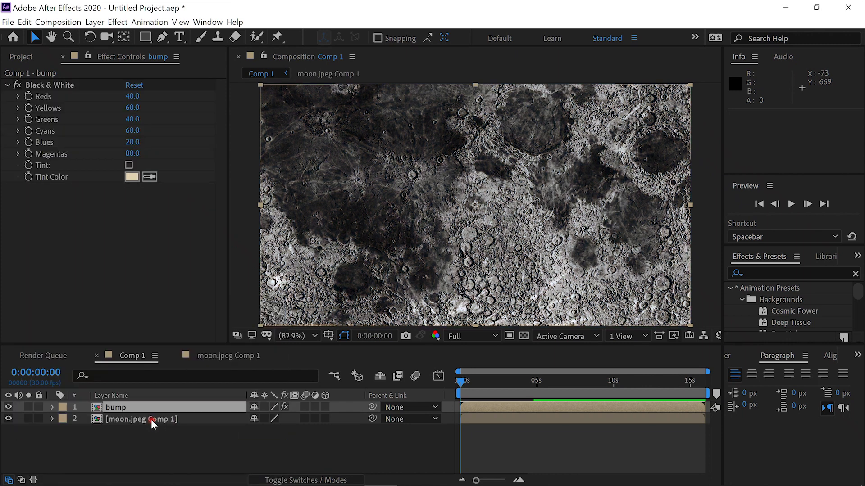
# Give bump a high-contrast S-shaped Curves, then hide the bump and moon layers
pyautogui.hotkey('ctrl', 'space')
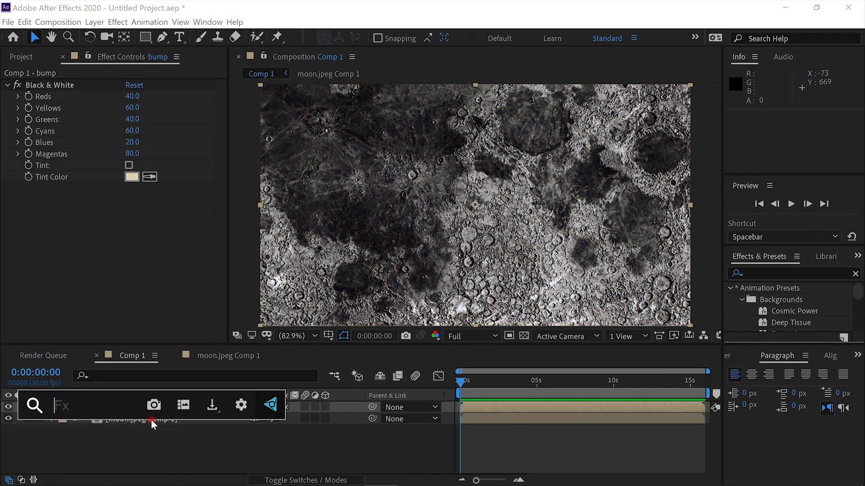
pyautogui.write('curv')
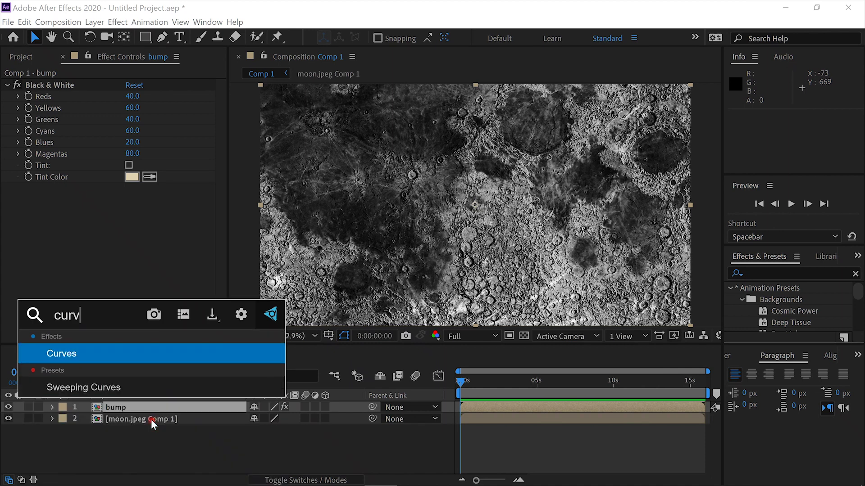
pyautogui.press('Return')
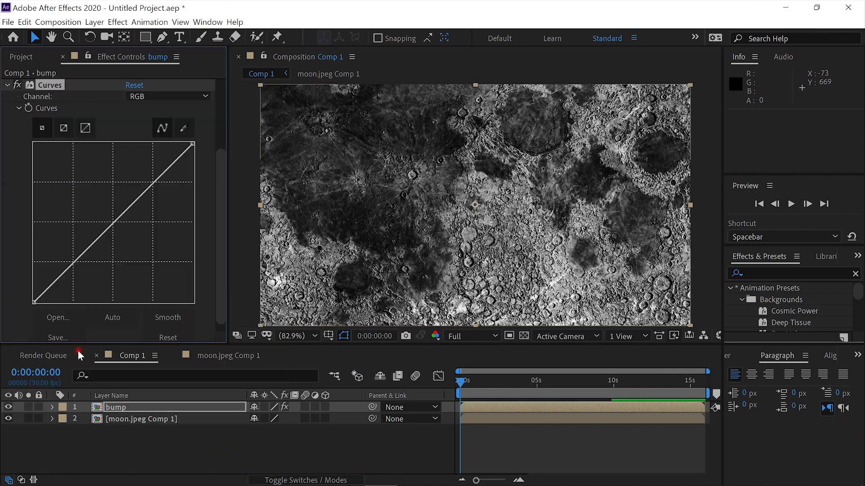
pyautogui.click(112, 220)
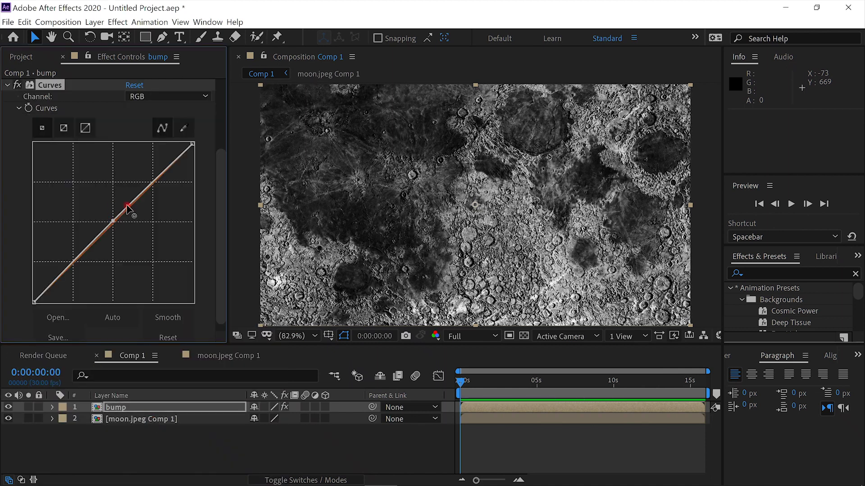
pyautogui.click(142, 184)
pyautogui.moveTo(142, 185); pyautogui.dragTo(140, 180)
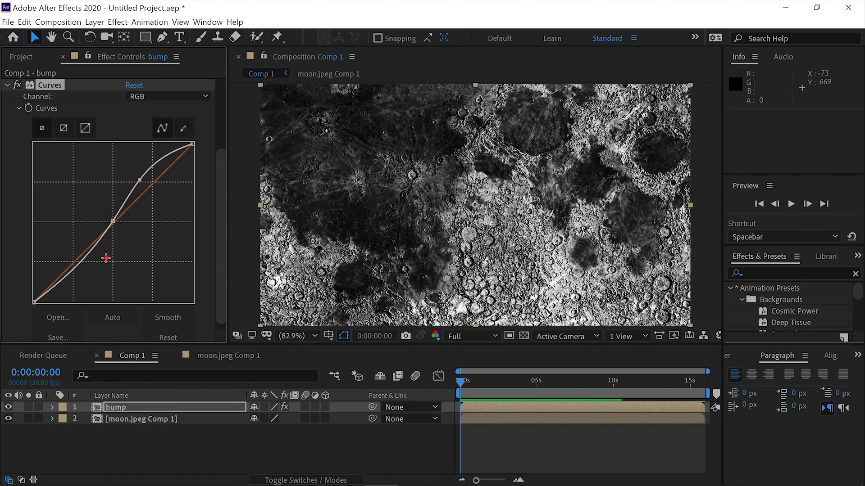
pyautogui.moveTo(84, 256); pyautogui.dragTo(126, 198)
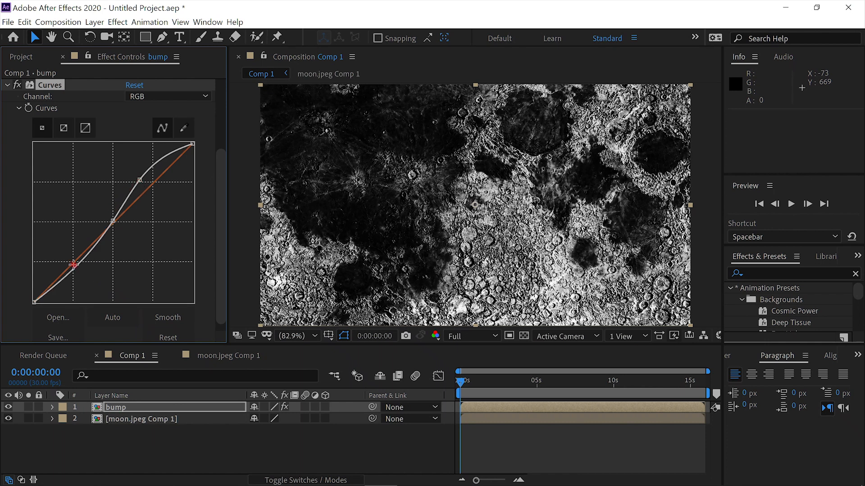
pyautogui.moveTo(77, 264); pyautogui.dragTo(83, 269)
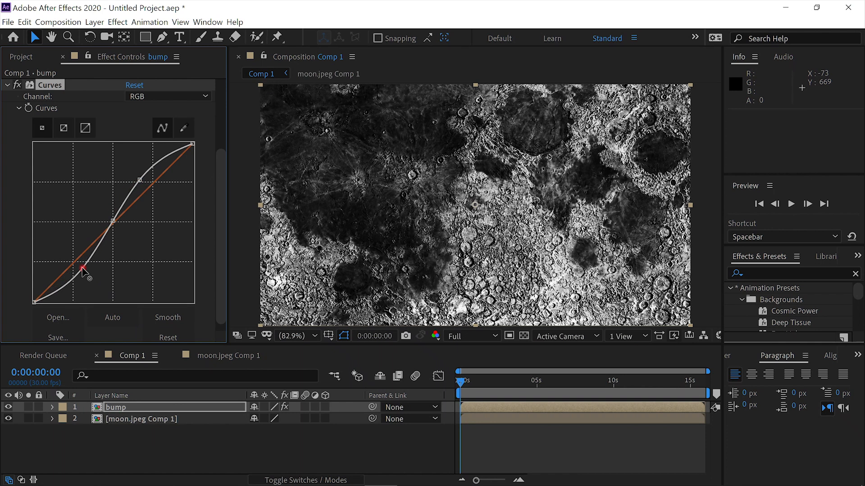
pyautogui.moveTo(146, 180); pyautogui.dragTo(143, 179)
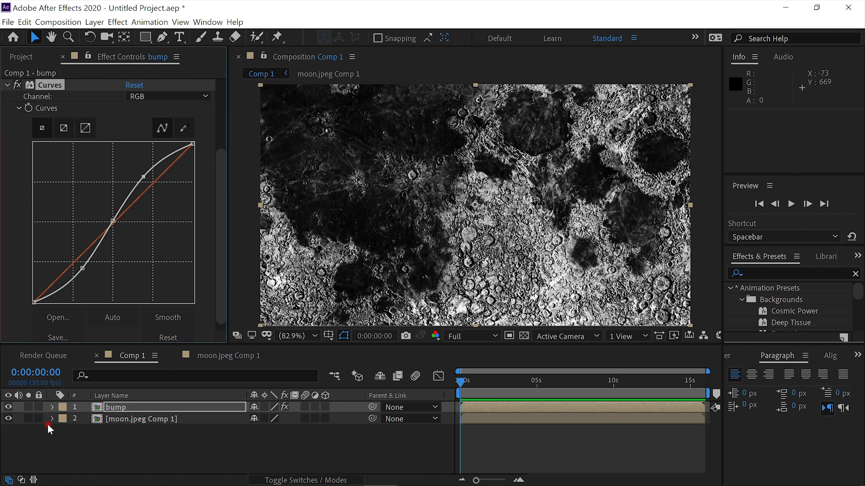
pyautogui.moveTo(8, 409); pyautogui.dragTo(6, 420)
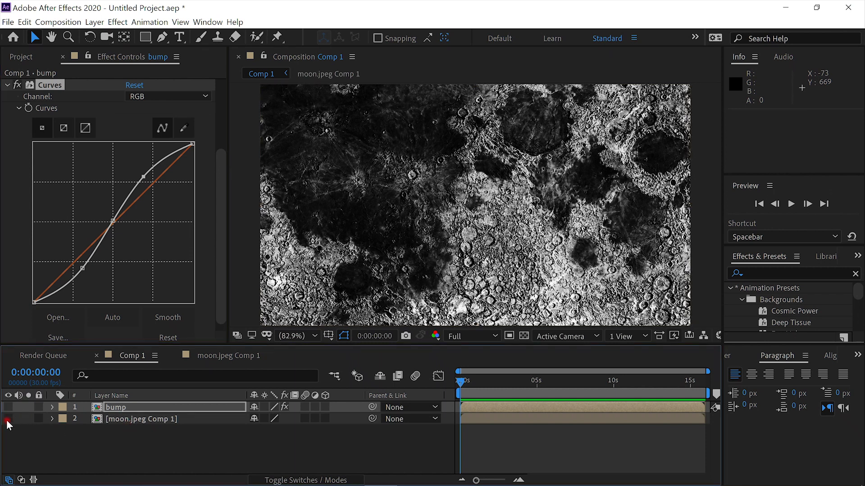
# Create a white solid named orb and apply the VC Orb effect to it
pyautogui.click(136, 408)
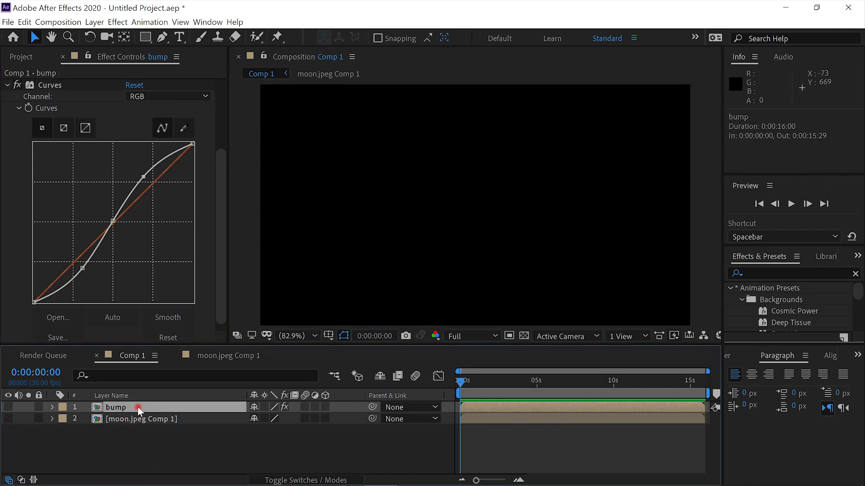
pyautogui.hotkey('ctrl', 'y')
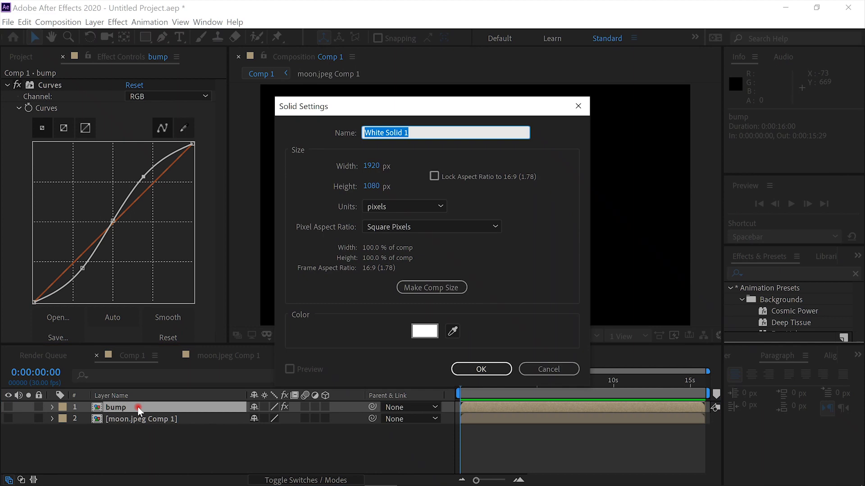
pyautogui.write('o')
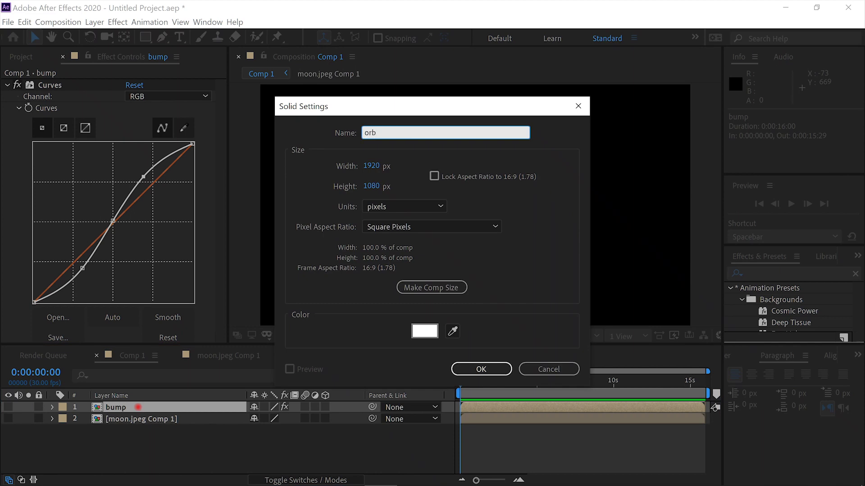
pyautogui.write('rb')
pyautogui.press('Return')
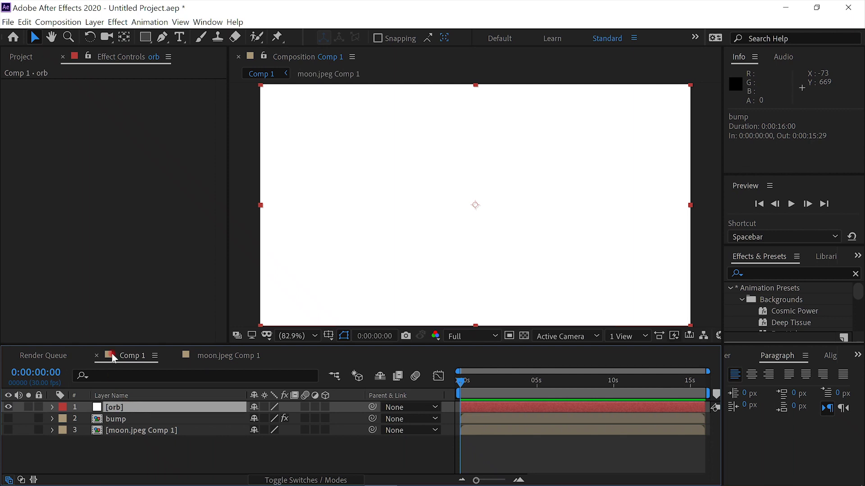
pyautogui.hotkey('ctrl', 'space')
pyautogui.write('or')
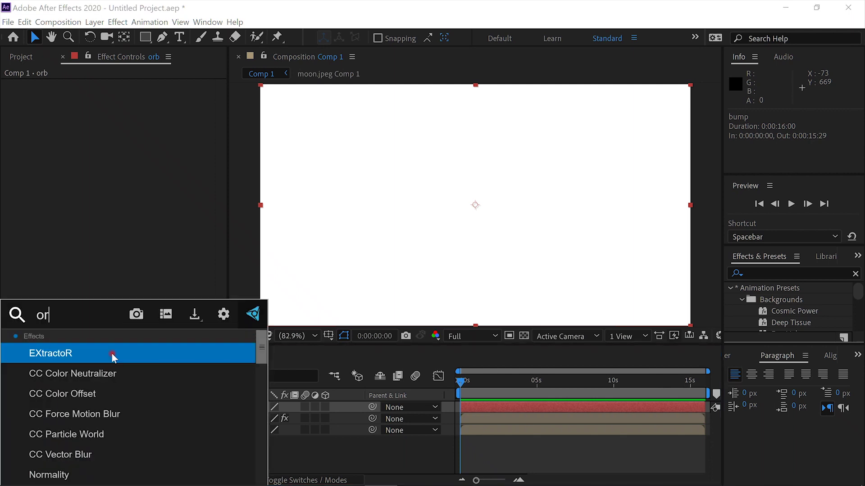
pyautogui.write('b')
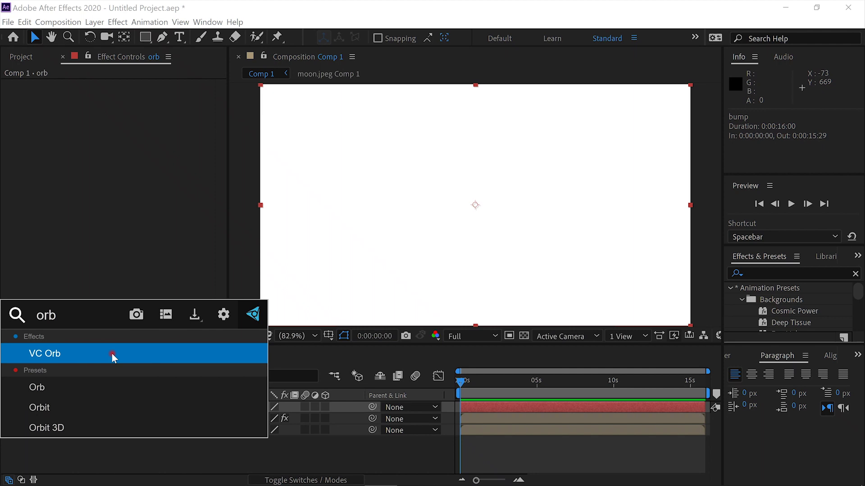
pyautogui.click(111, 352)
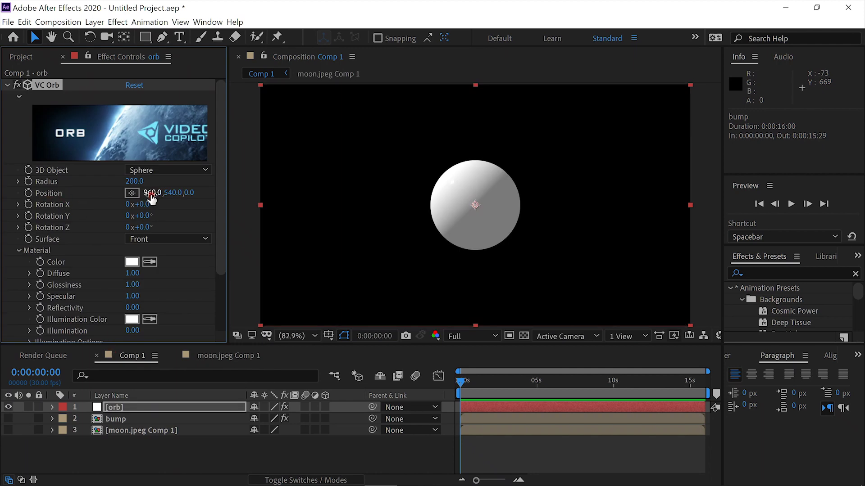
# Increase the VC Orb Radius to 295 and set Glossiness and Specular to 0
pyautogui.moveTo(134, 185); pyautogui.dragTo(562, 218)
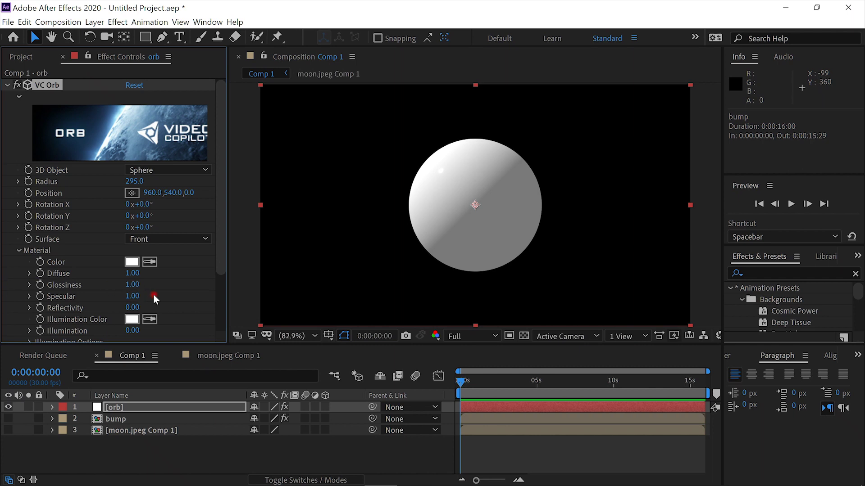
pyautogui.click(132, 284)
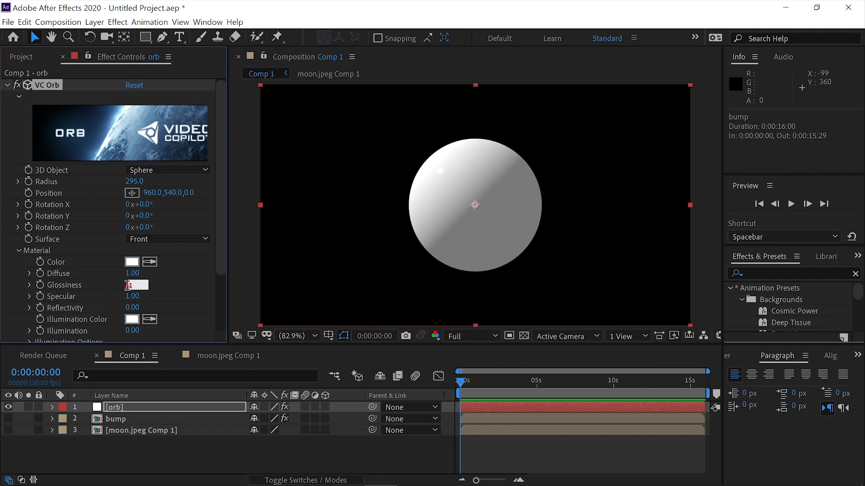
pyautogui.write('0')
pyautogui.click(167, 285)
pyautogui.click(137, 296)
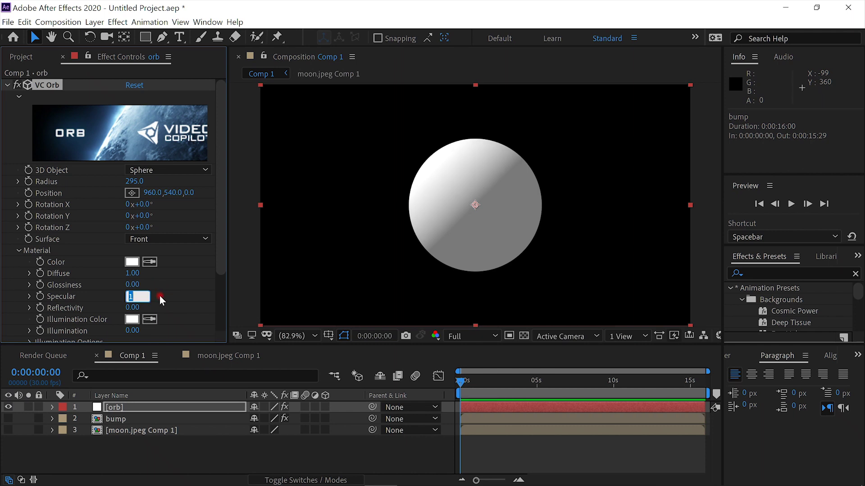
pyautogui.write('0')
pyautogui.click(160, 296)
# Set the orb's Diffuse Layer to moon.jpeg Comp 1 and its Bump Map Layer to bump
pyautogui.click(19, 251)
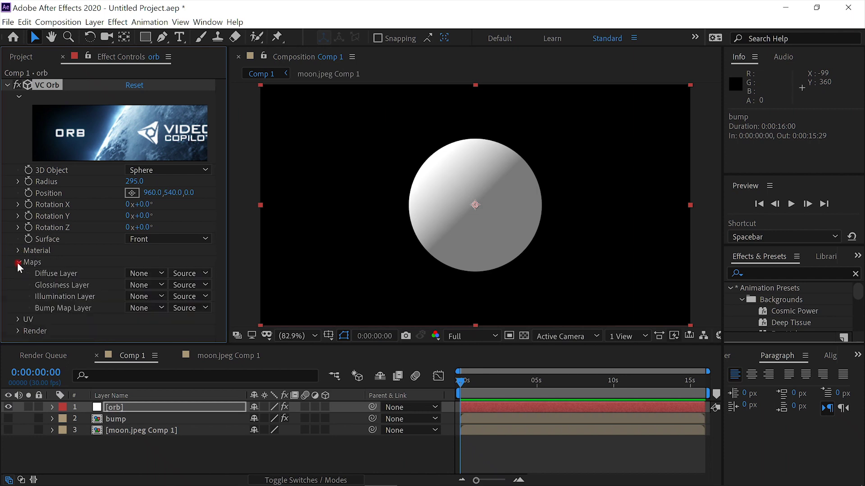
pyautogui.click(161, 273)
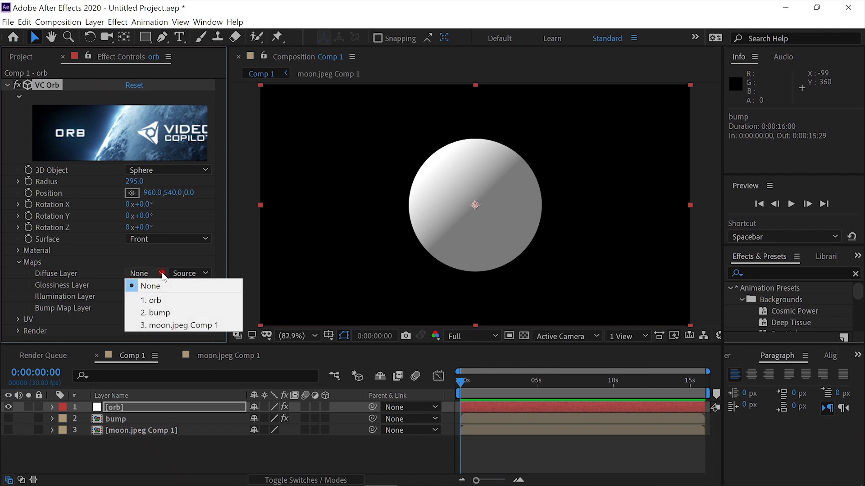
pyautogui.click(174, 326)
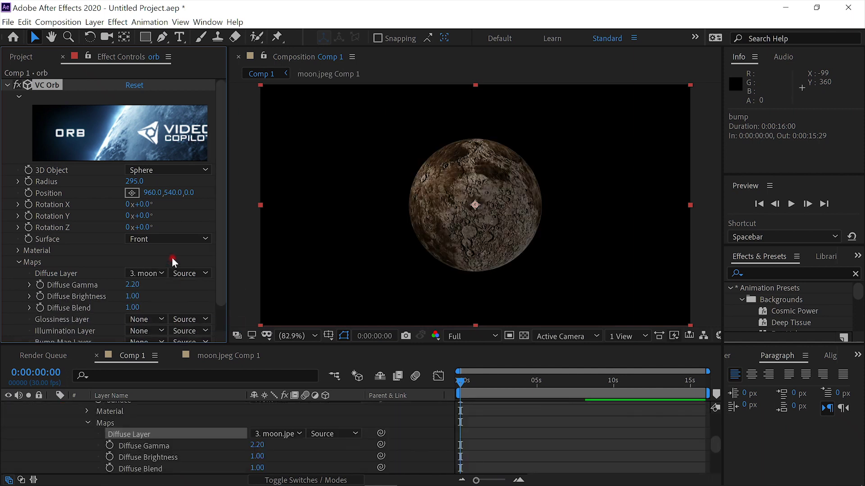
pyautogui.scroll(-2, 171, 258)
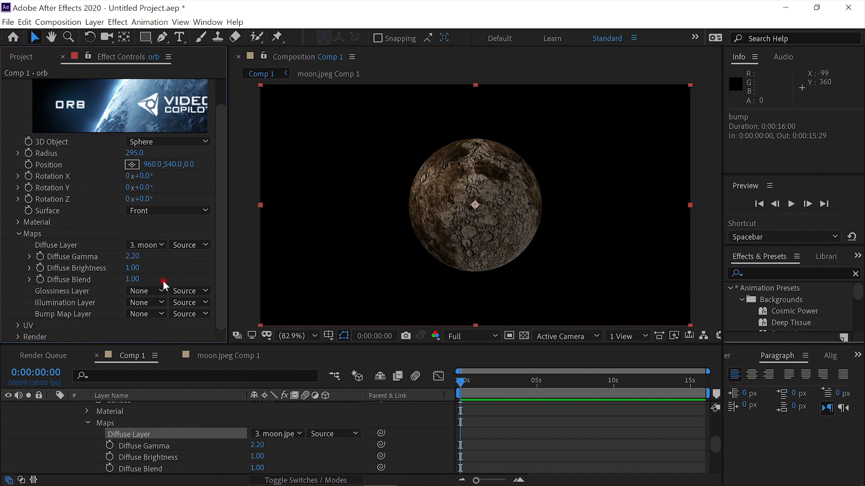
pyautogui.click(159, 313)
pyautogui.click(161, 355)
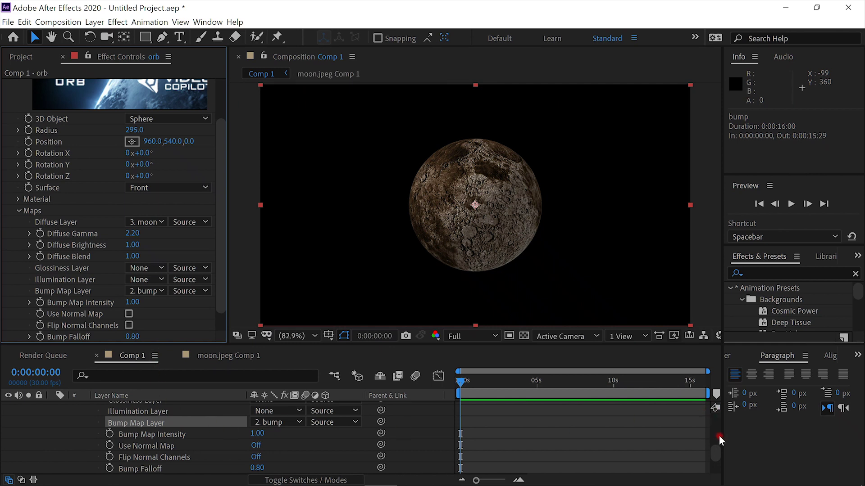
pyautogui.moveTo(718, 448); pyautogui.dragTo(717, 403)
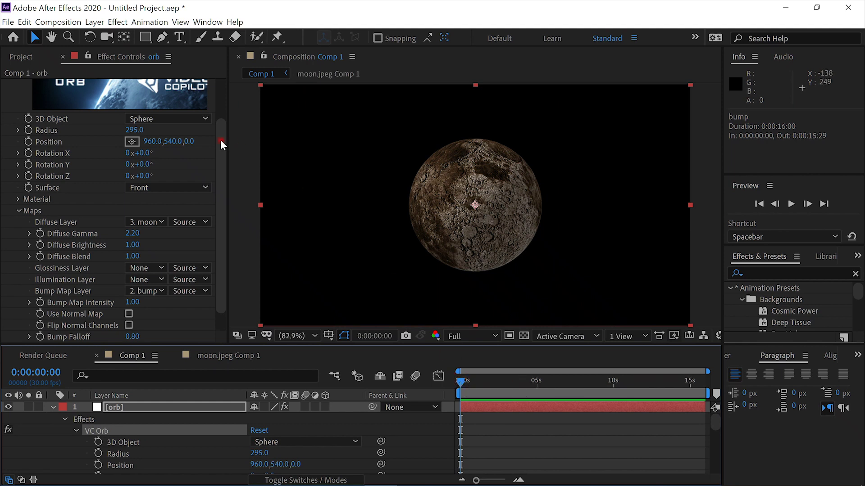
# Tilt the moon 10° on Z and keyframe Rotation Y from 0° to 1x+117° at the end
pyautogui.click(150, 153)
pyautogui.moveTo(151, 154); pyautogui.dragTo(158, 154)
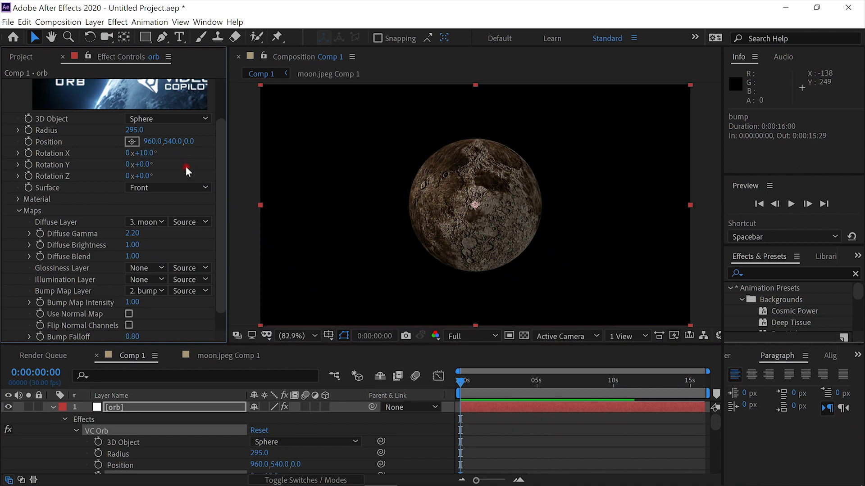
pyautogui.hotkey('ctrl', 'z')
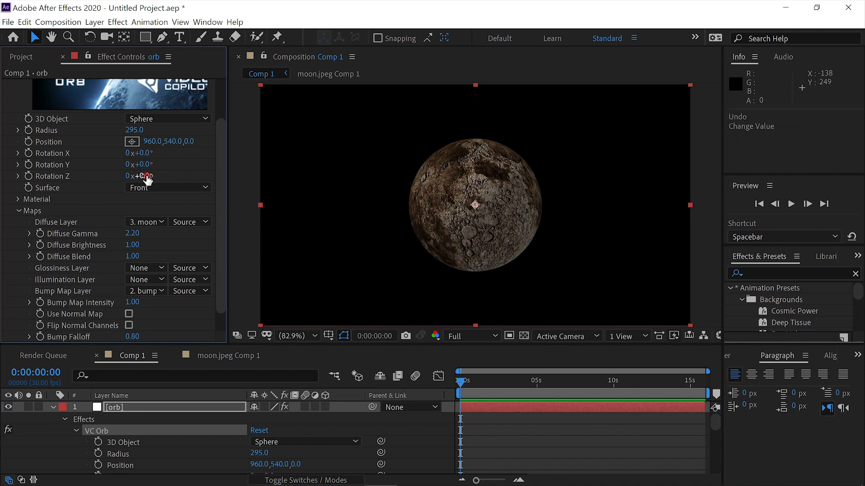
pyautogui.moveTo(144, 175); pyautogui.dragTo(154, 176)
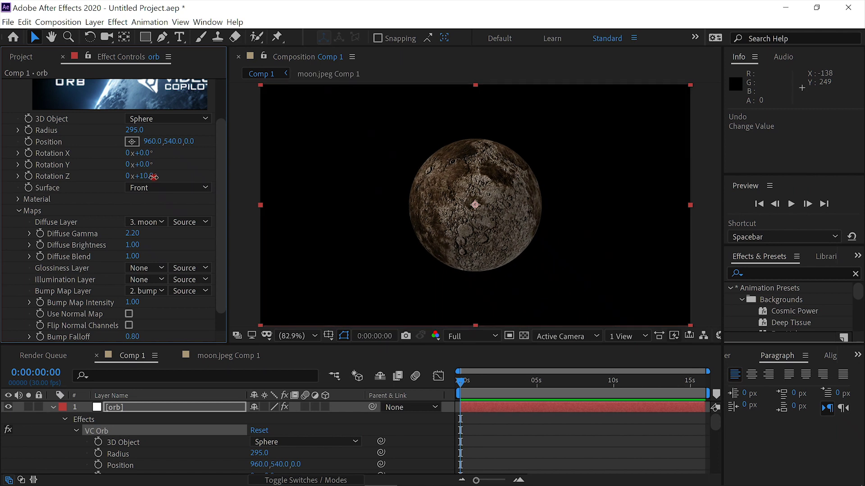
pyautogui.click(29, 165)
pyautogui.moveTo(668, 383); pyautogui.dragTo(743, 390)
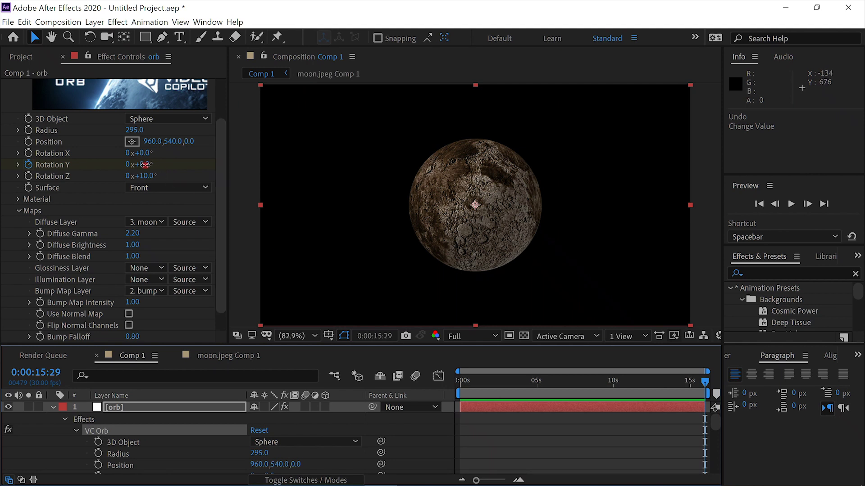
pyautogui.moveTo(145, 165); pyautogui.dragTo(504, 200)
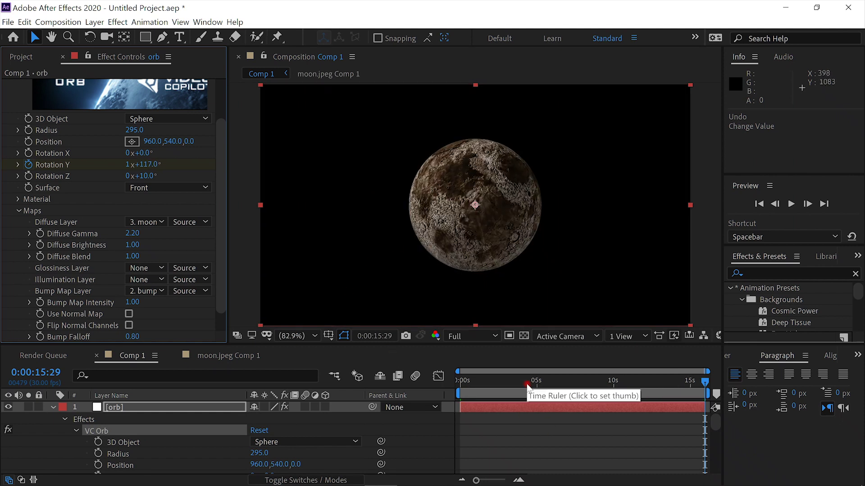
pyautogui.moveTo(527, 387); pyautogui.dragTo(409, 390)
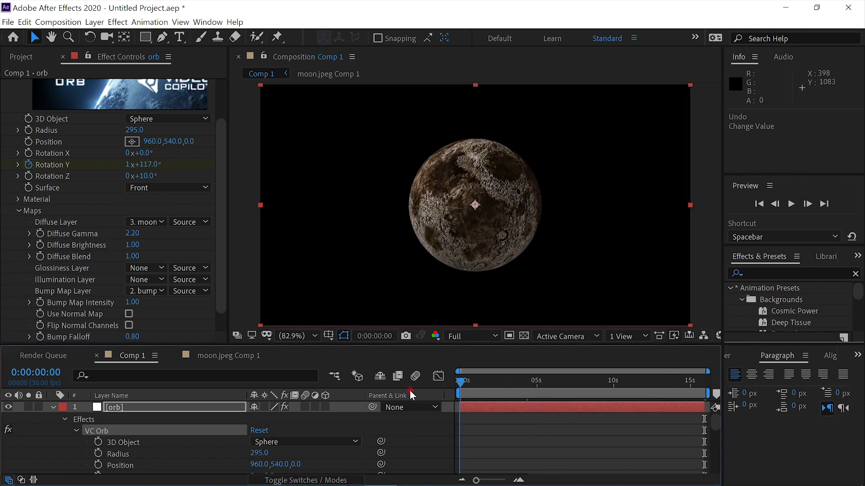
# Preview the moon's rotation at Half resolution, then fold away the Maps group
pyautogui.click(495, 343)
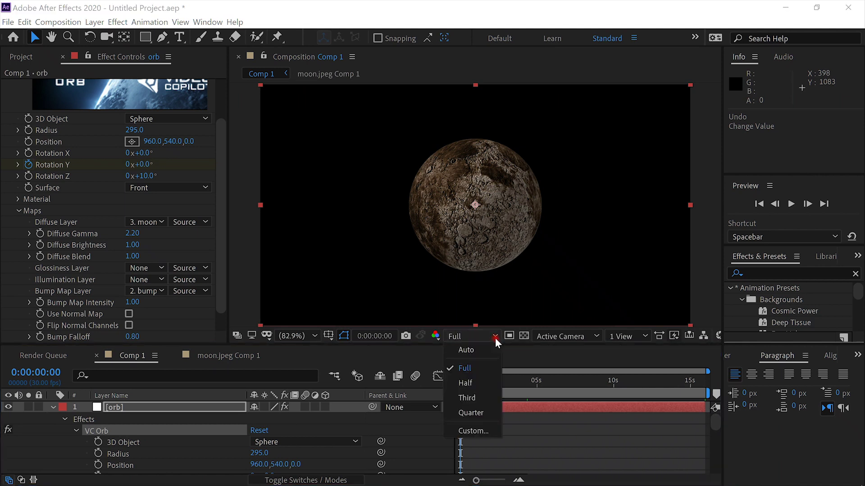
pyautogui.click(487, 385)
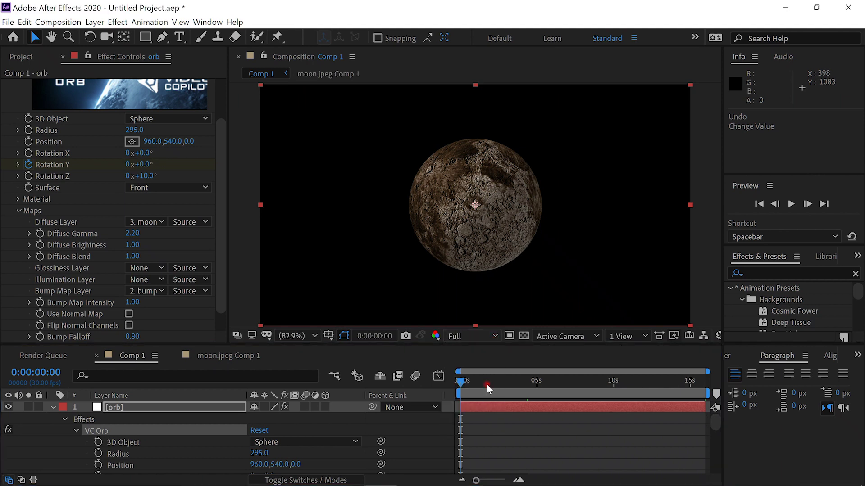
pyautogui.click(791, 204)
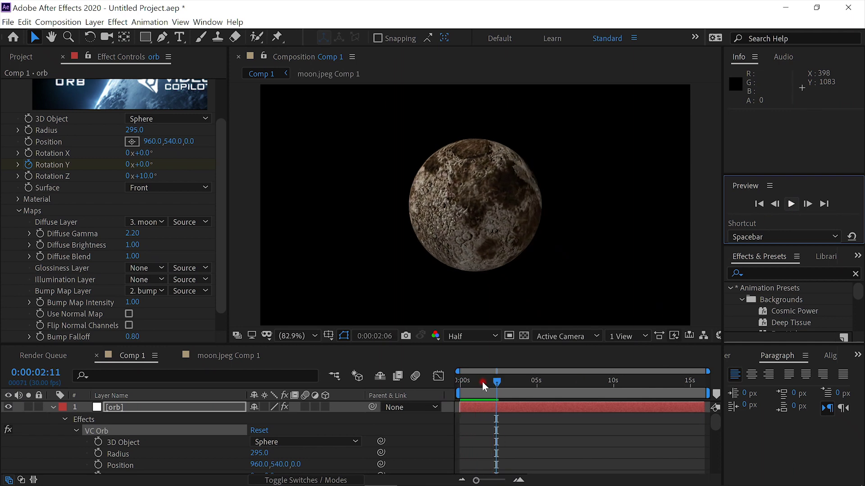
pyautogui.press('space')
pyautogui.click(460, 381)
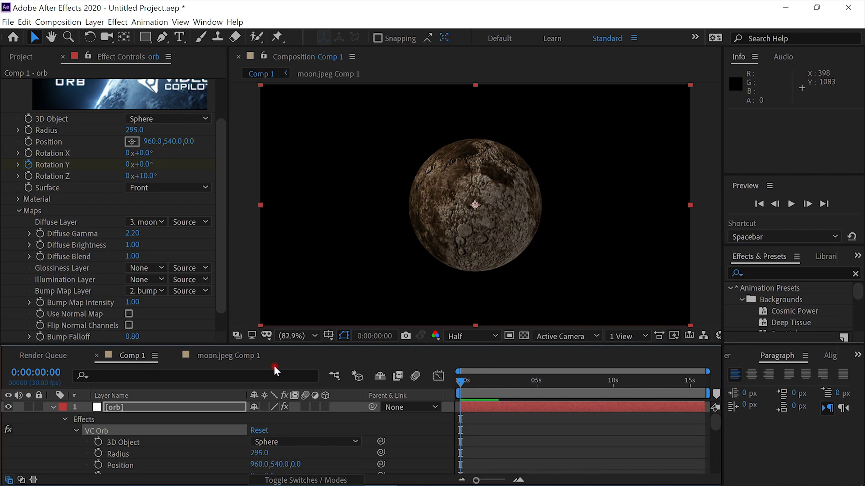
pyautogui.click(17, 211)
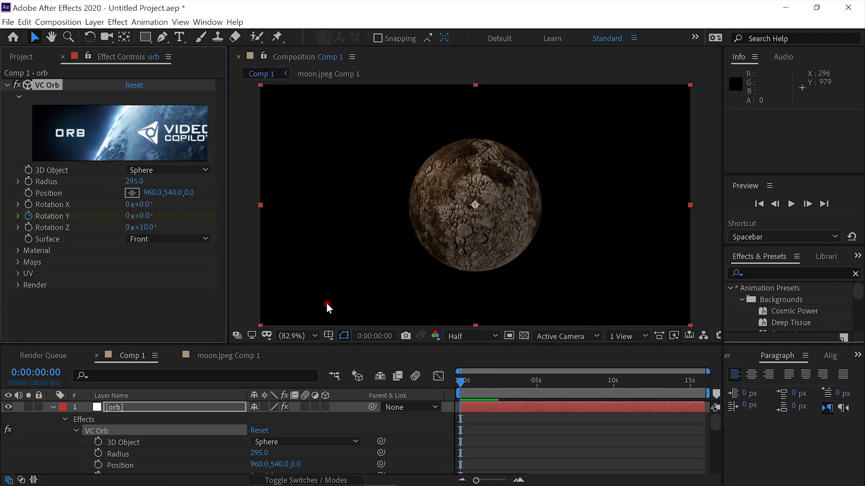
# Apply Roughen Edges with Border 100 and Scale 250, then restore Full preview resolution
pyautogui.hotkey('ctrl', 'space')
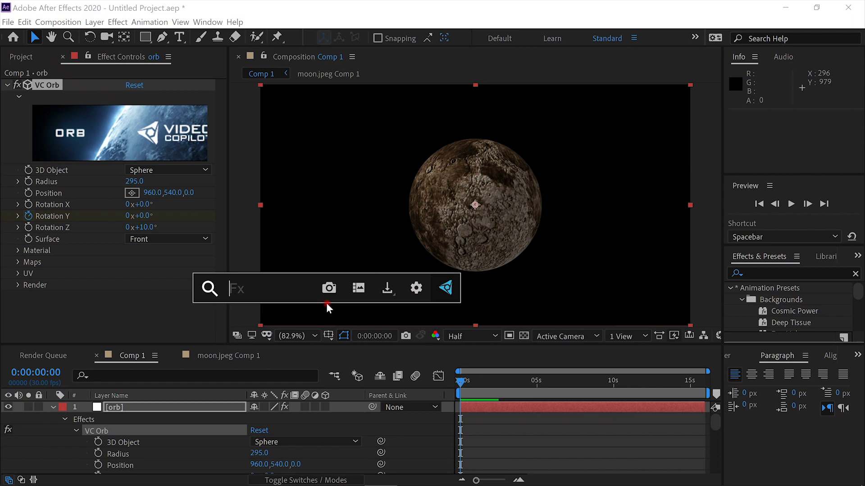
pyautogui.write('rou')
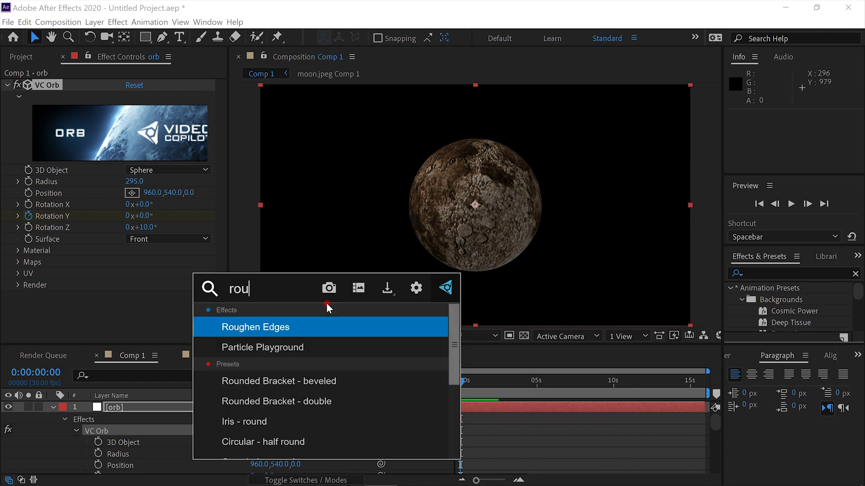
pyautogui.press('Return')
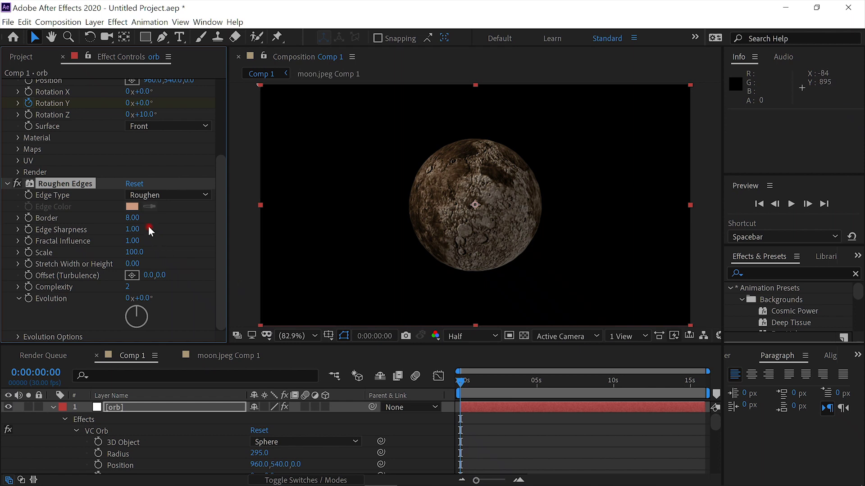
pyautogui.click(134, 218)
pyautogui.write('100')
pyautogui.click(136, 252)
pyautogui.write('250')
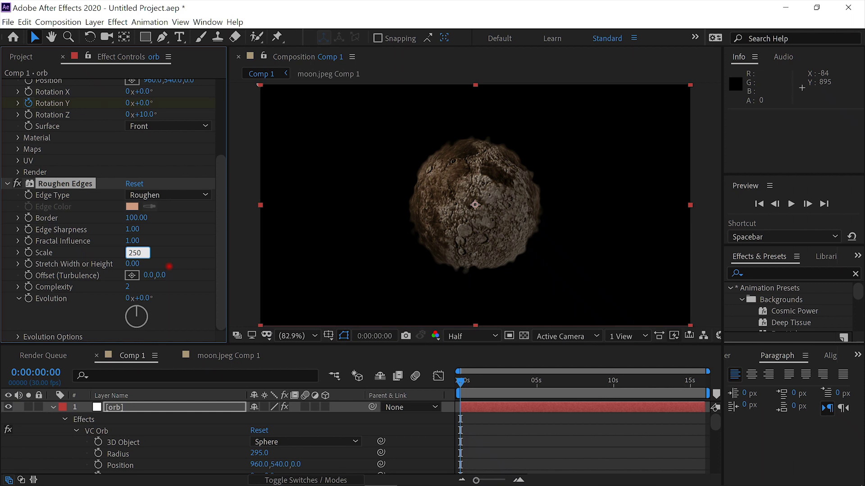
pyautogui.press('Return')
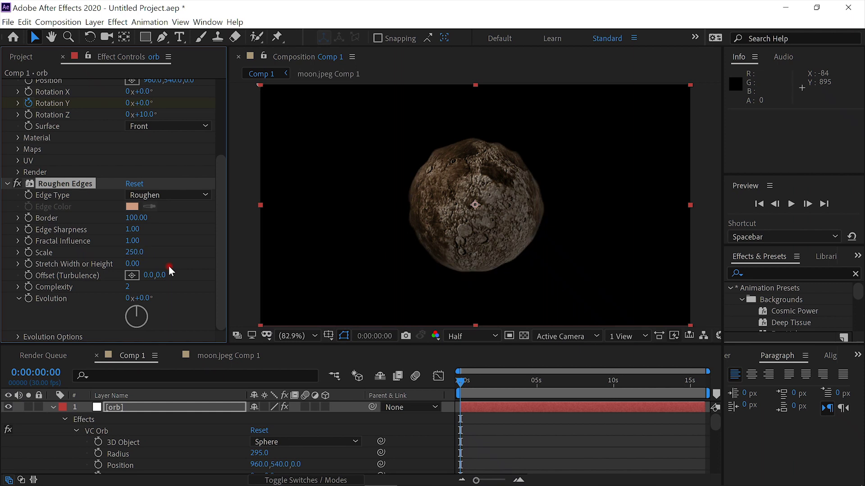
pyautogui.click(495, 337)
pyautogui.click(484, 367)
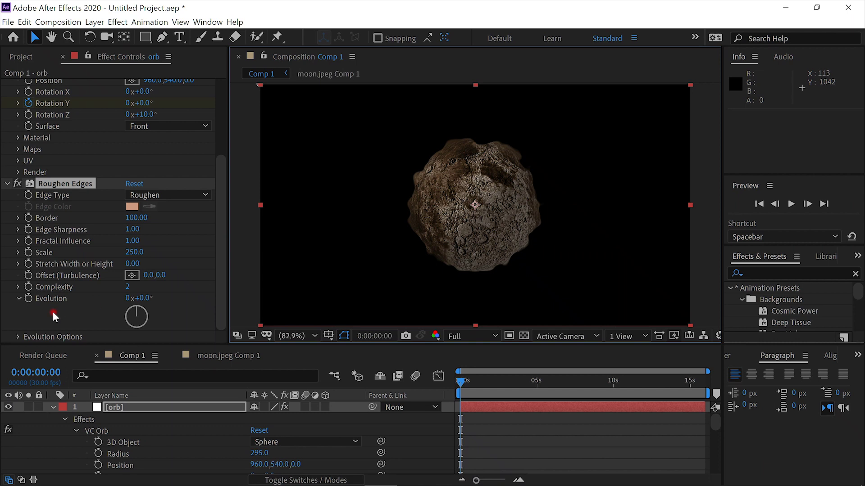
# Drive Roughen Edges Evolution with the expression time*80 and play the asteroid preview
pyautogui.keyDown('alt'); pyautogui.click(28, 299); pyautogui.keyUp('alt')
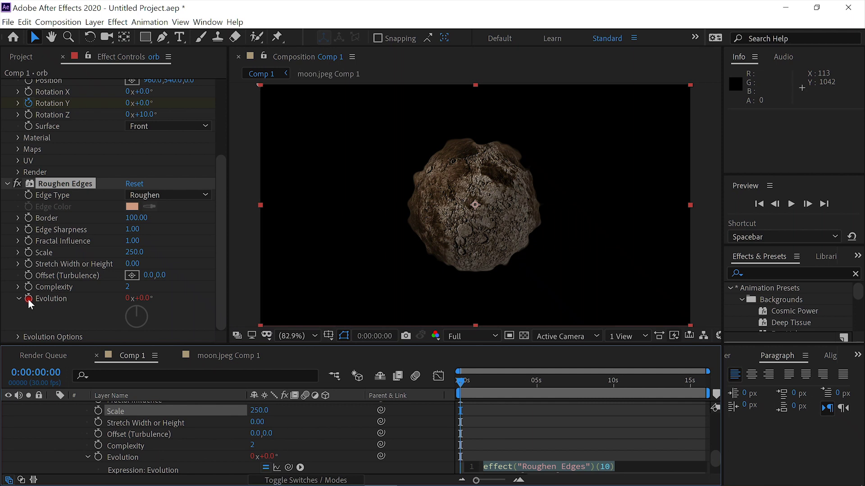
pyautogui.write('time')
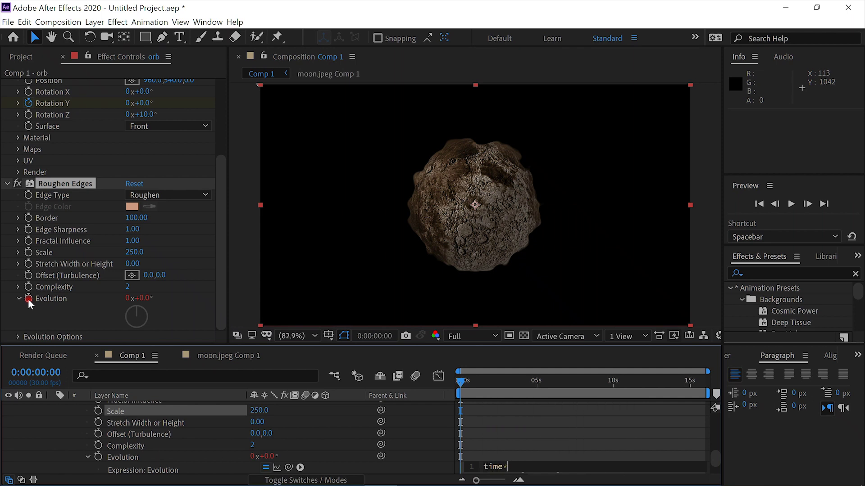
pyautogui.write('*80')
pyautogui.click(211, 416)
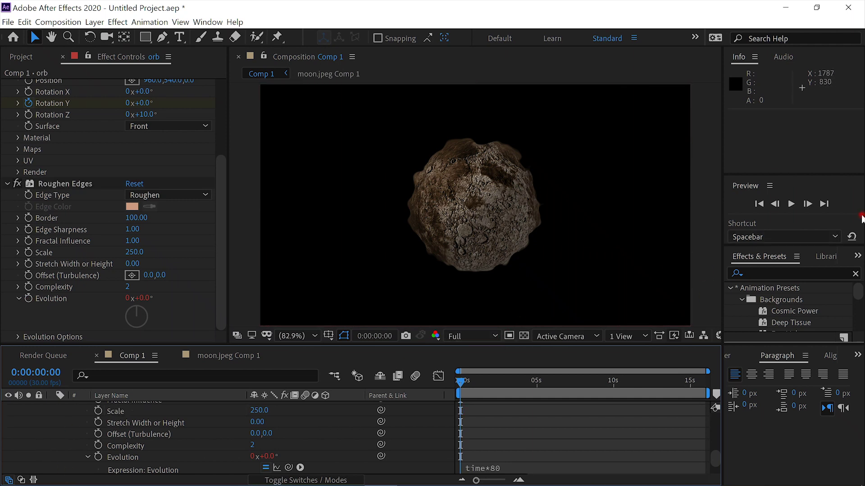
pyautogui.click(795, 202)
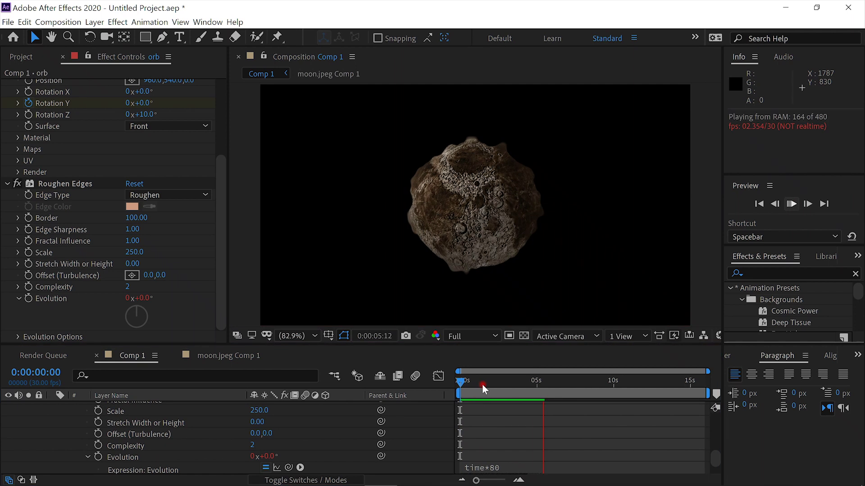
pyautogui.moveTo(454, 385)
pyautogui.mouseDown()
pyautogui.moveTo(475, 383)
pyautogui.moveTo(449, 381)
pyautogui.mouseUp()
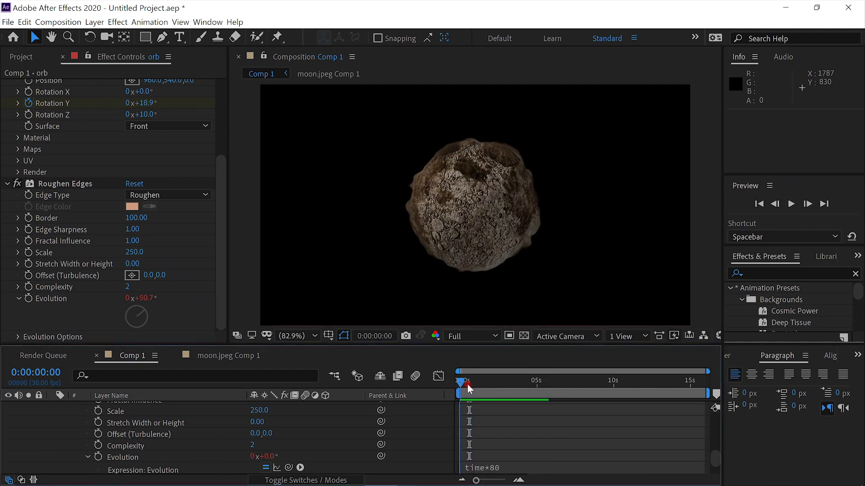
pyautogui.click(790, 205)
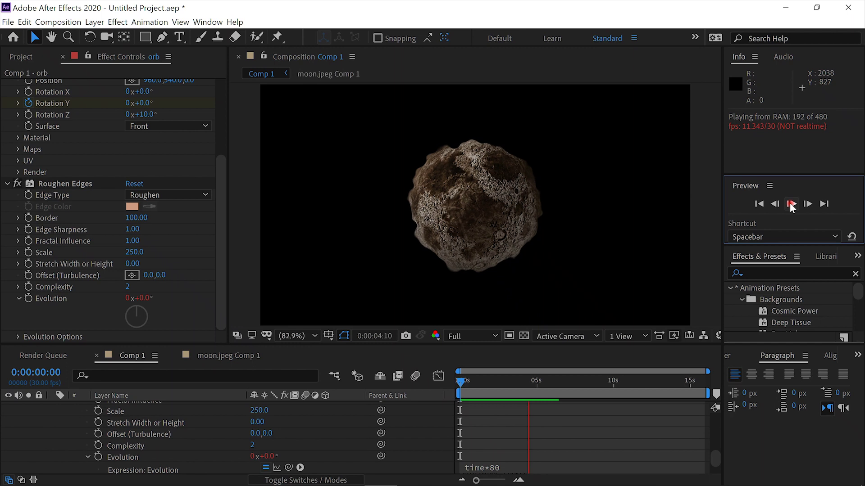
# Stop playback, switch to moon.jpeg Comp 1, and create a white solid named noise
pyautogui.click(791, 205)
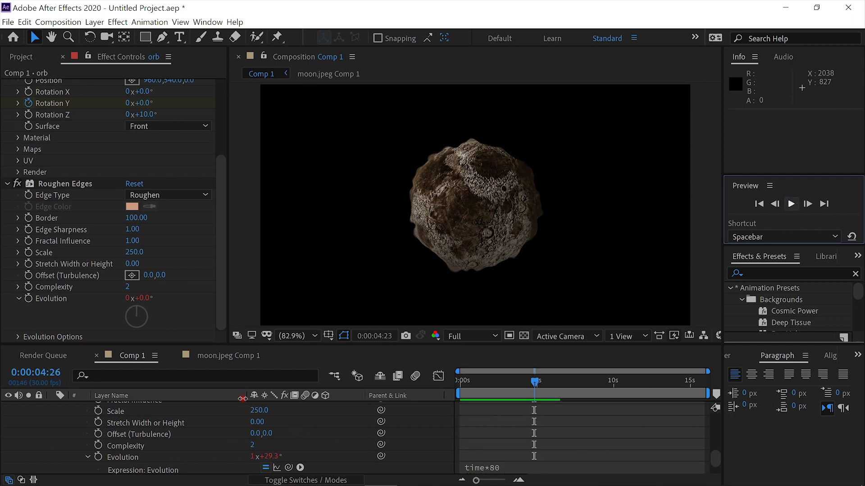
pyautogui.click(231, 357)
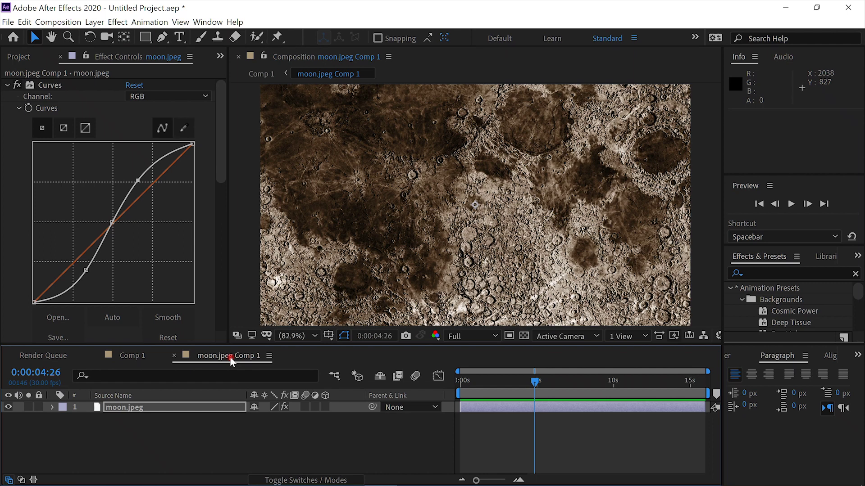
pyautogui.hotkey('ctrl', 'y')
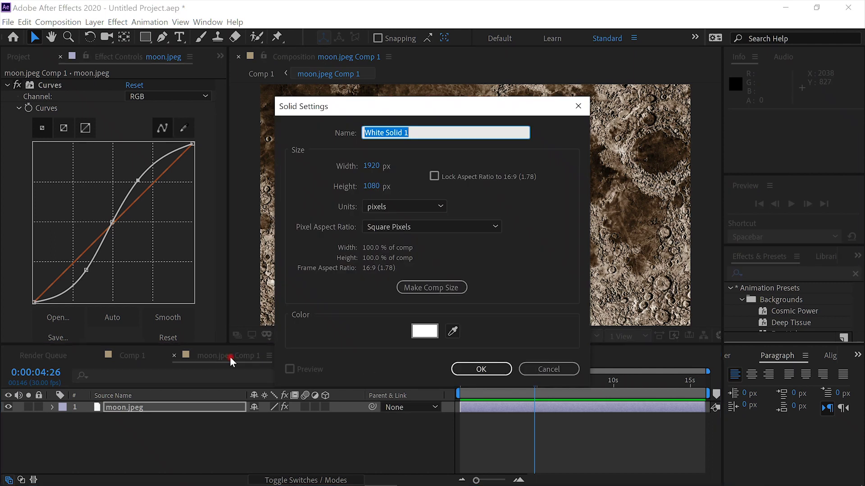
pyautogui.write('noise')
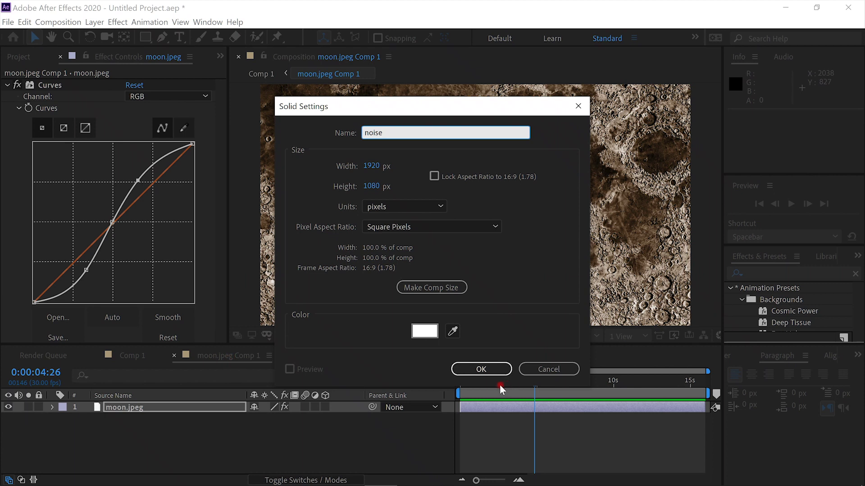
pyautogui.click(484, 369)
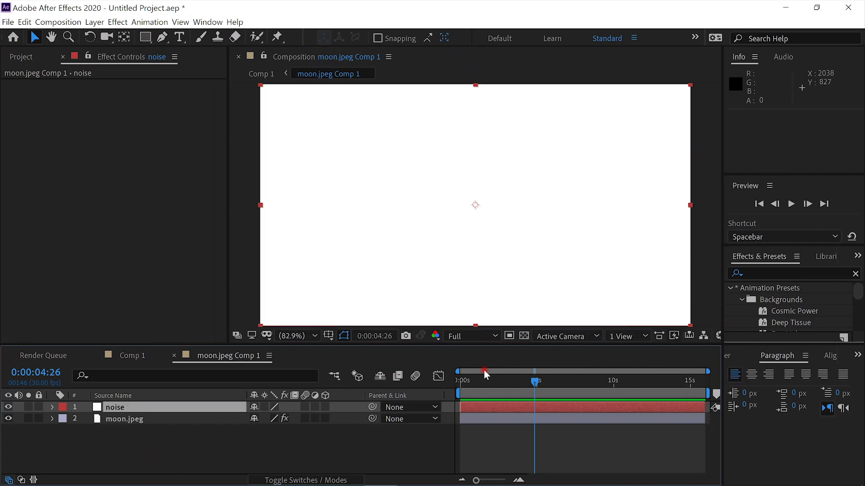
# Apply Fractal Noise to the noise solid with Fractal Type set to Dynamic Progressive
pyautogui.hotkey('ctrl', 'space')
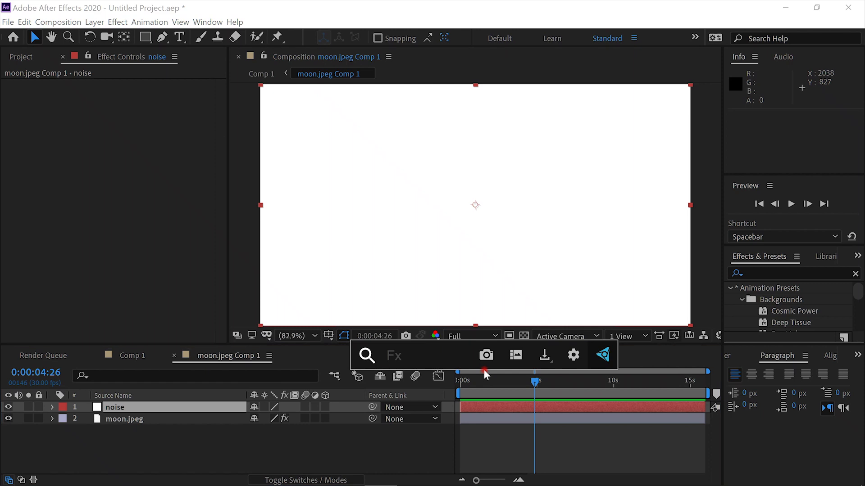
pyautogui.write('noise')
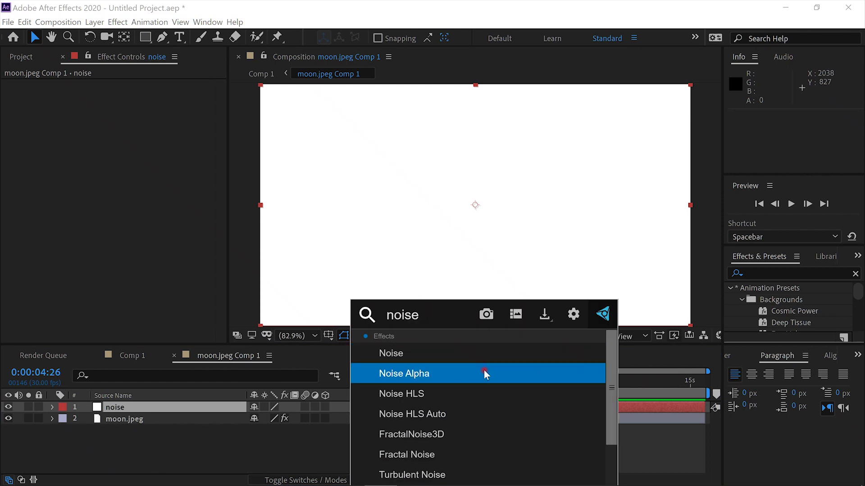
pyautogui.click(473, 455)
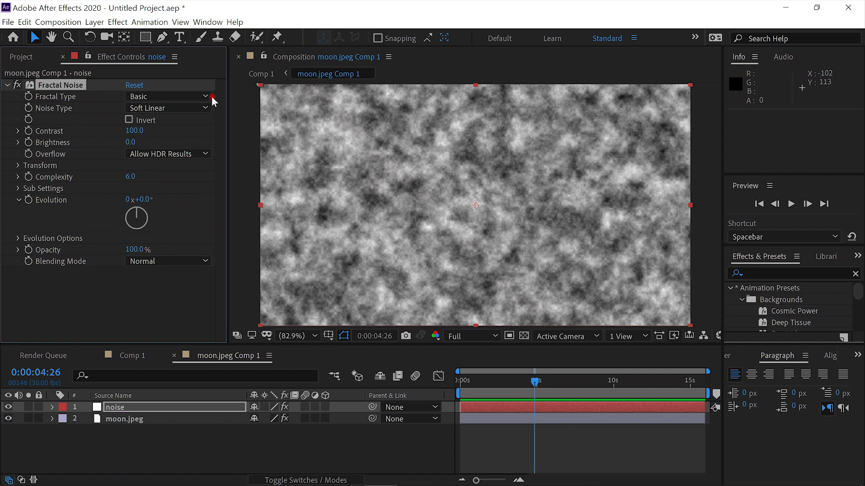
pyautogui.click(209, 96)
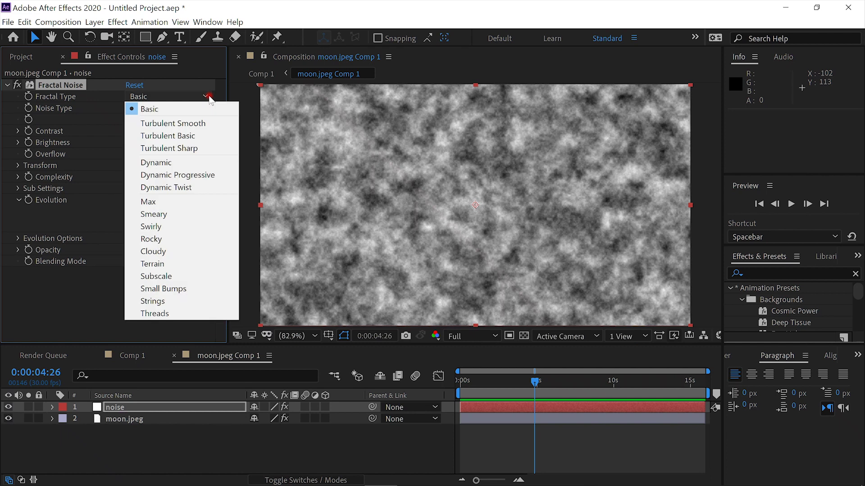
pyautogui.click(198, 176)
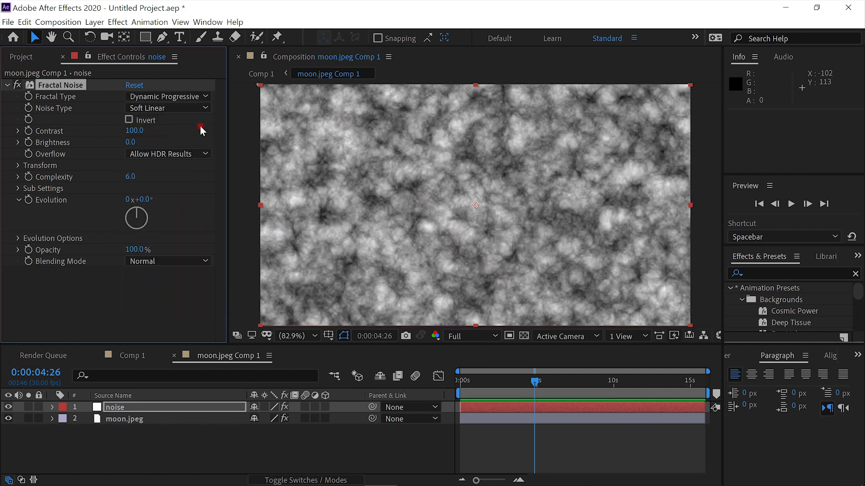
# Set the Fractal Noise Contrast to 169, Brightness to -12, and Scale to 47
pyautogui.moveTo(147, 134); pyautogui.dragTo(195, 142)
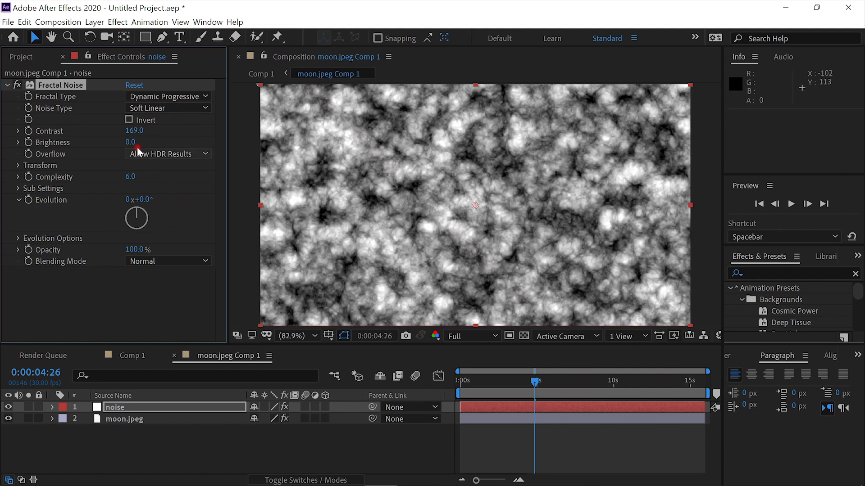
pyautogui.moveTo(131, 142); pyautogui.dragTo(120, 139)
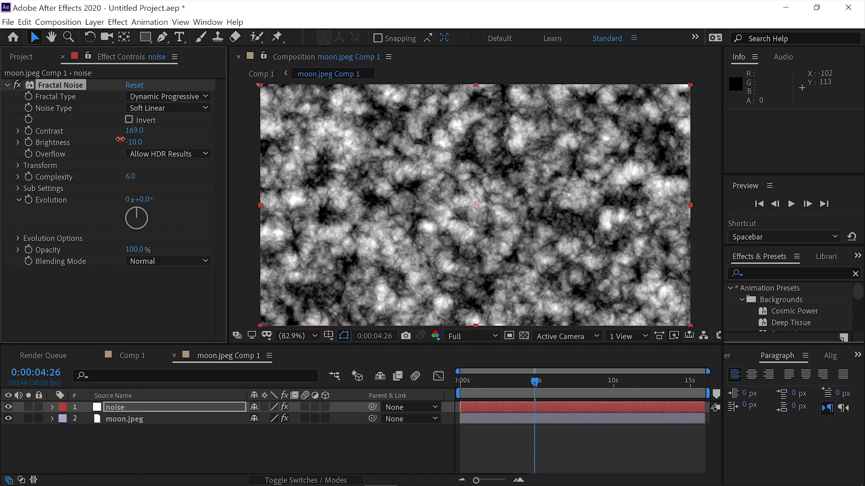
pyautogui.click(19, 166)
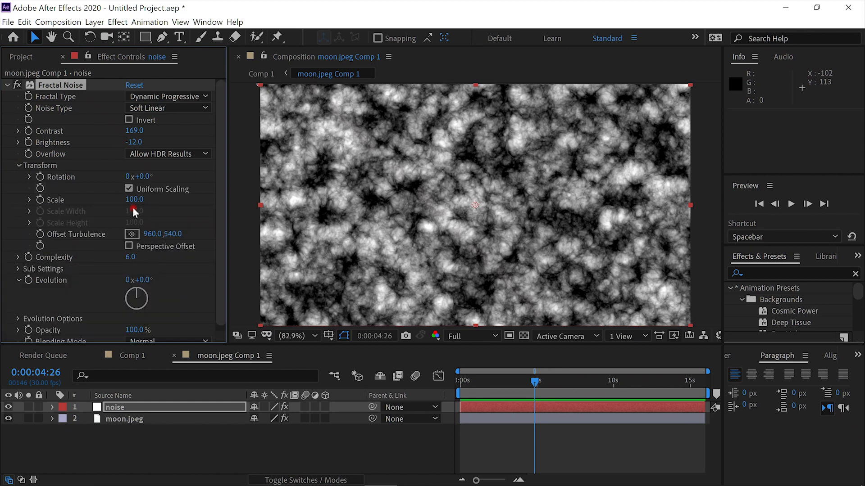
pyautogui.click(30, 200)
pyautogui.moveTo(134, 200); pyautogui.dragTo(97, 197)
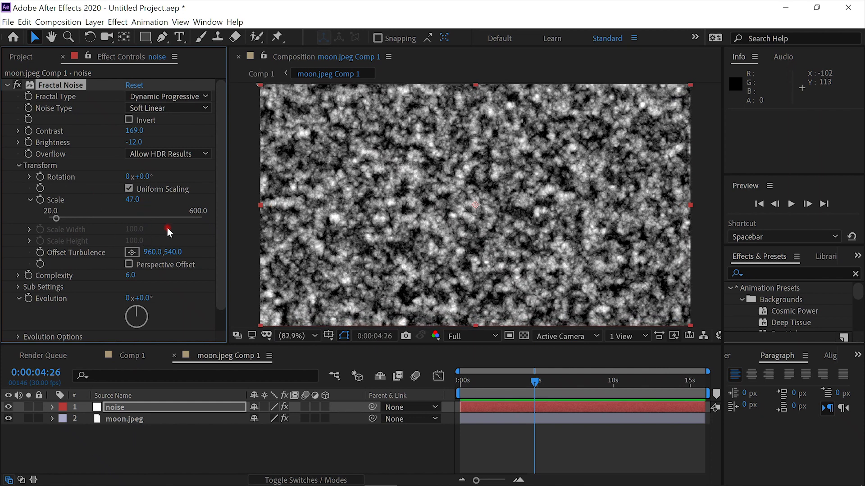
# Animate the Fractal Noise Evolution with the expression time*350 and preview it
pyautogui.keyDown('alt'); pyautogui.click(30, 297); pyautogui.keyUp('alt')
pyautogui.write('time')
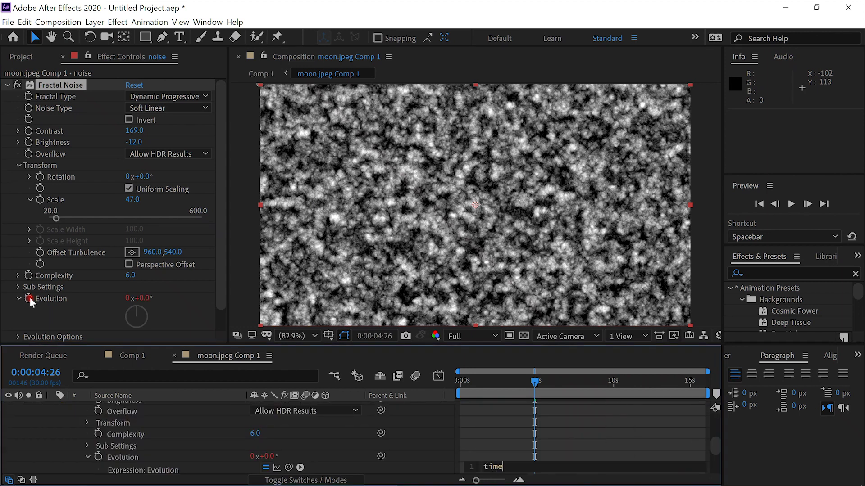
pyautogui.write('*350')
pyautogui.click(52, 443)
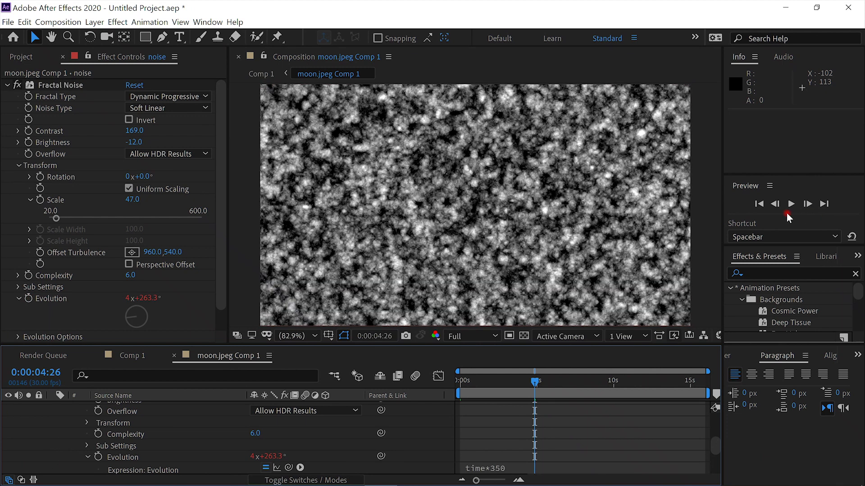
pyautogui.click(792, 204)
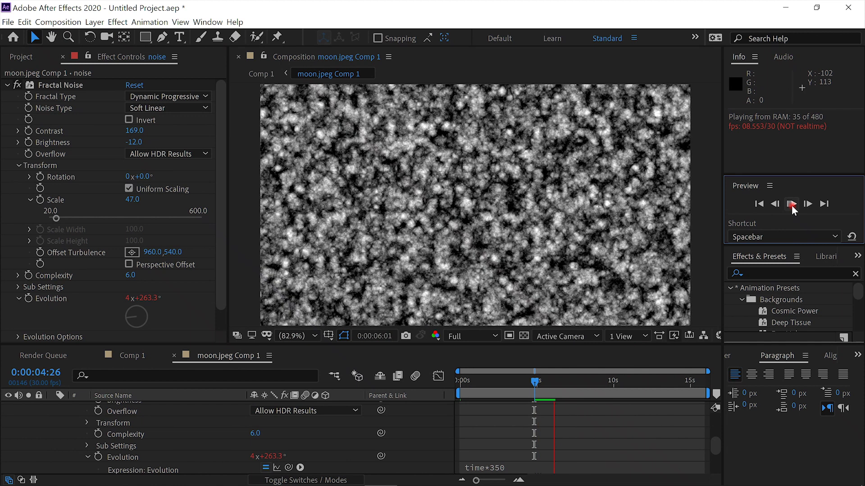
pyautogui.click(788, 208)
# Lower viewer resolution to Quarter and return the time indicator to 0
pyautogui.click(495, 336)
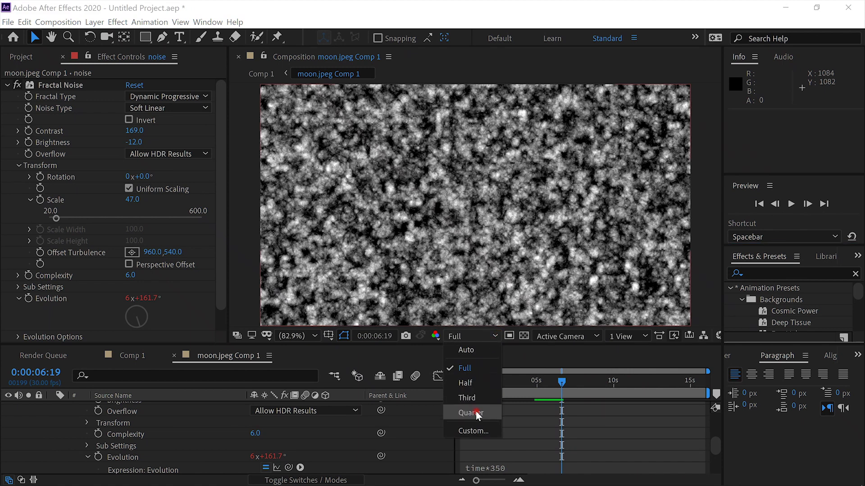
pyautogui.click(475, 412)
pyautogui.moveTo(561, 383); pyautogui.dragTo(385, 386)
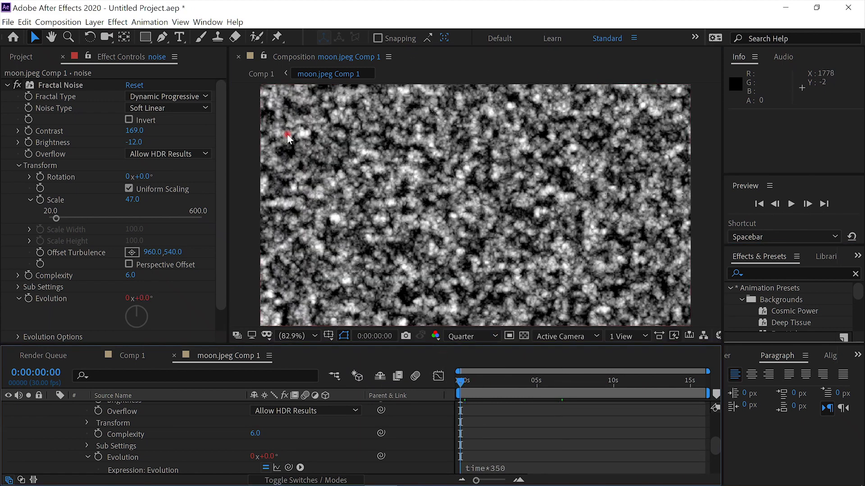
# Select only the noise layer and apply VC Color Vibrance to it
pyautogui.hotkey('ctrl', 'shift', 's')
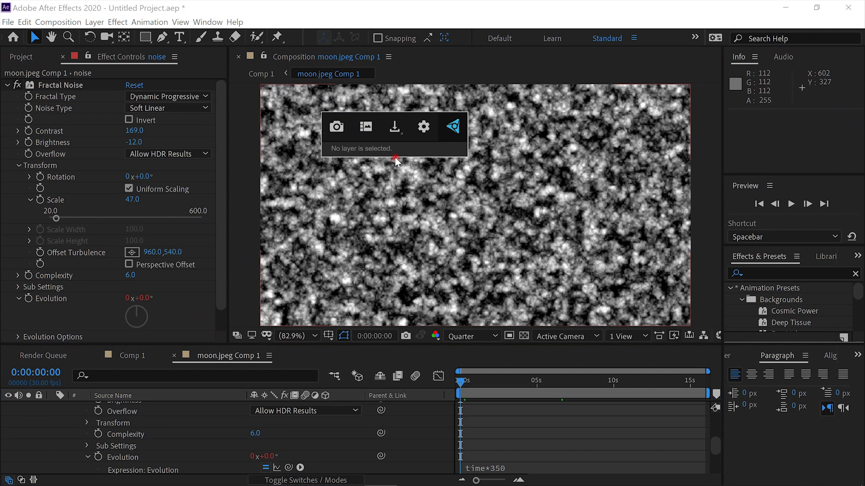
pyautogui.click(184, 429)
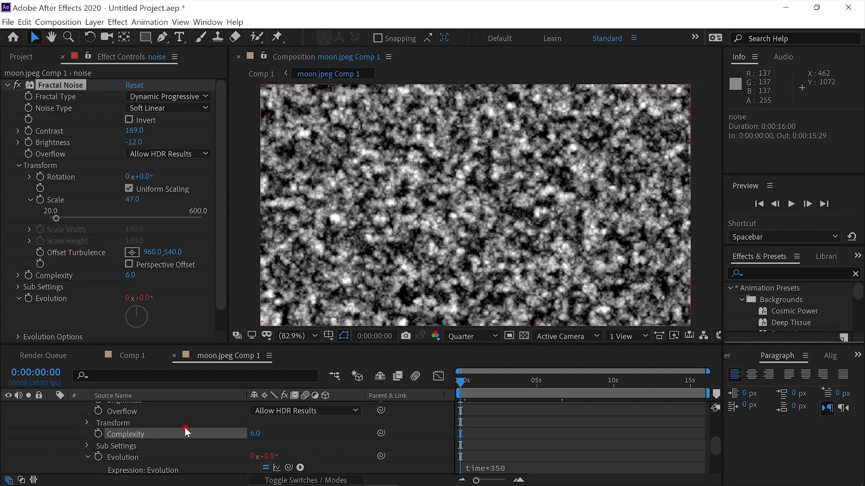
pyautogui.scroll(3, 187, 428)
pyautogui.click(196, 402)
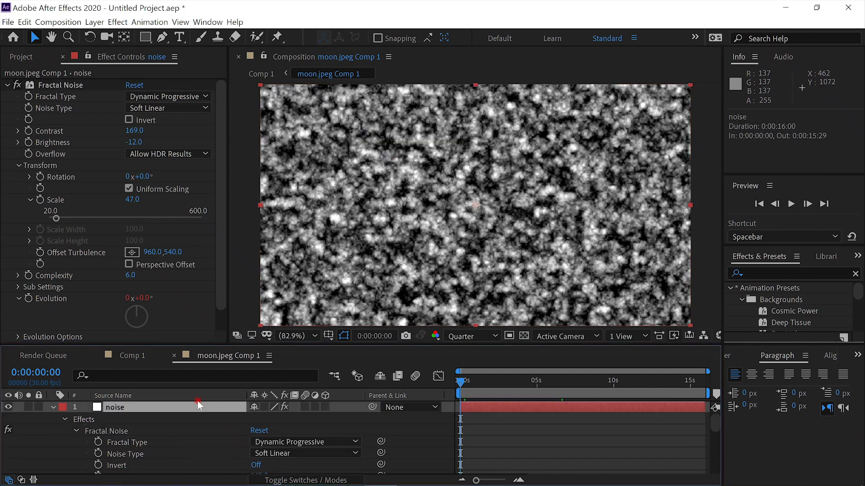
pyautogui.hotkey('ctrl', 'space')
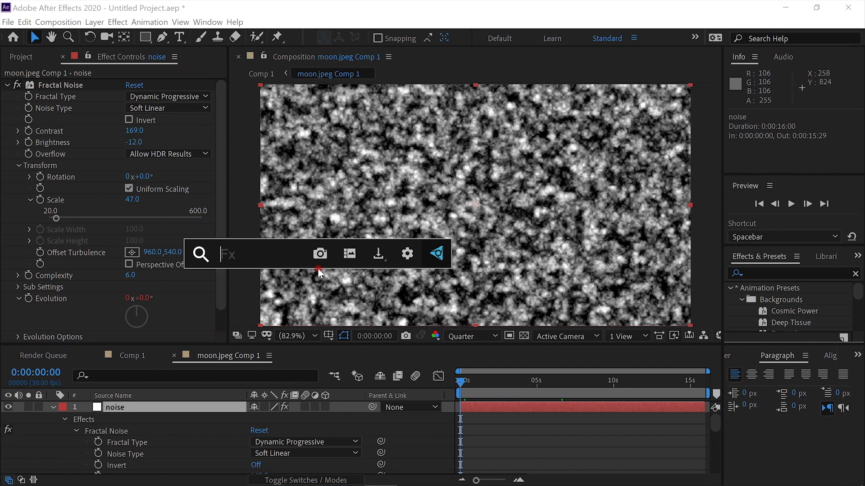
pyautogui.write('color v')
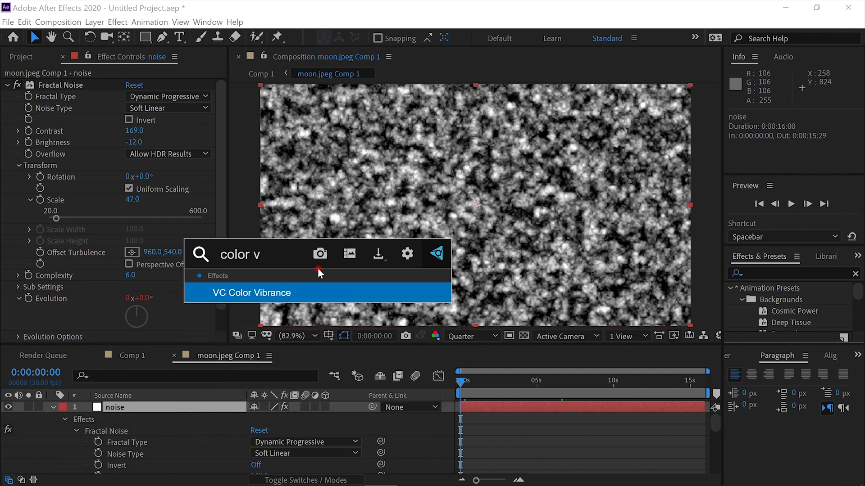
pyautogui.press('Return')
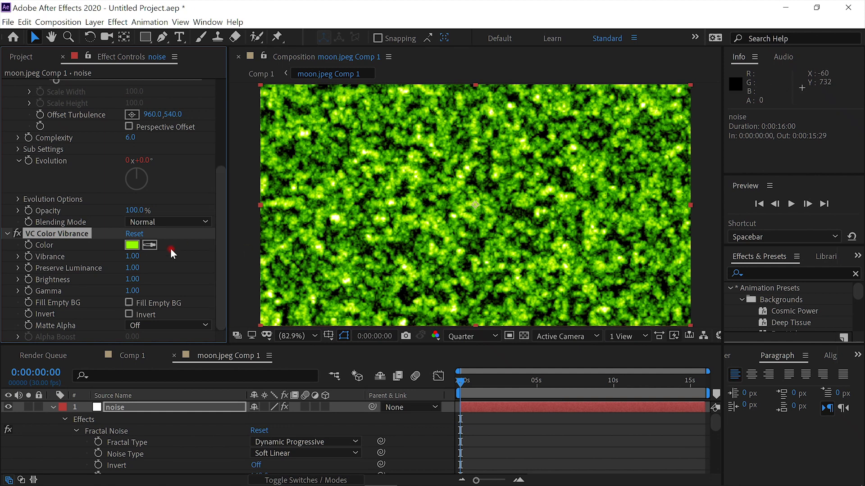
# Set the Color Vibrance tint to orange FF9B00, then collapse and reselect the noise layer
pyautogui.click(132, 245)
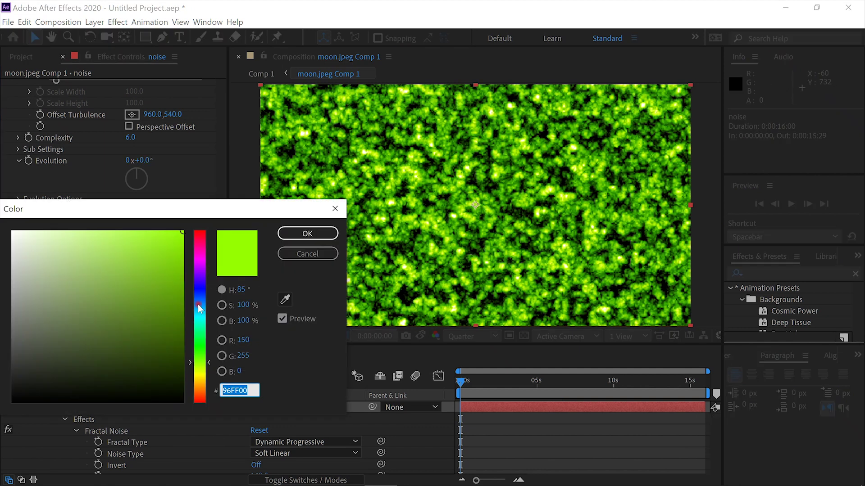
pyautogui.moveTo(209, 361); pyautogui.dragTo(208, 384)
pyautogui.click(310, 233)
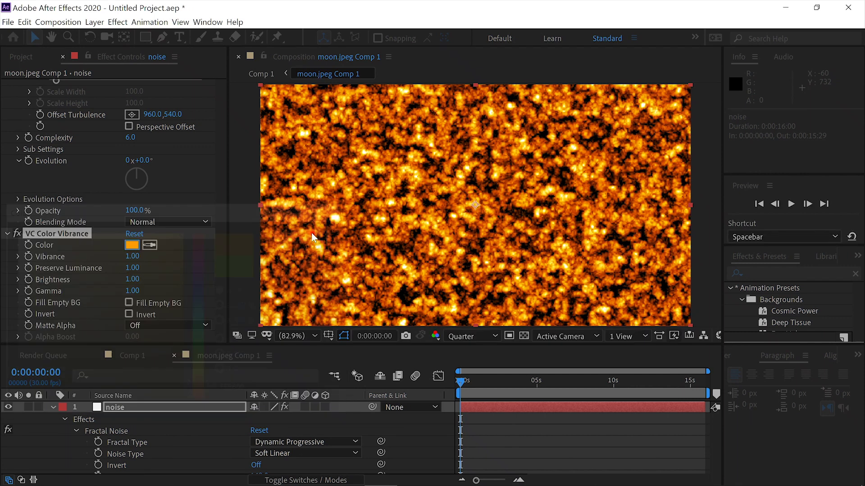
pyautogui.click(51, 408)
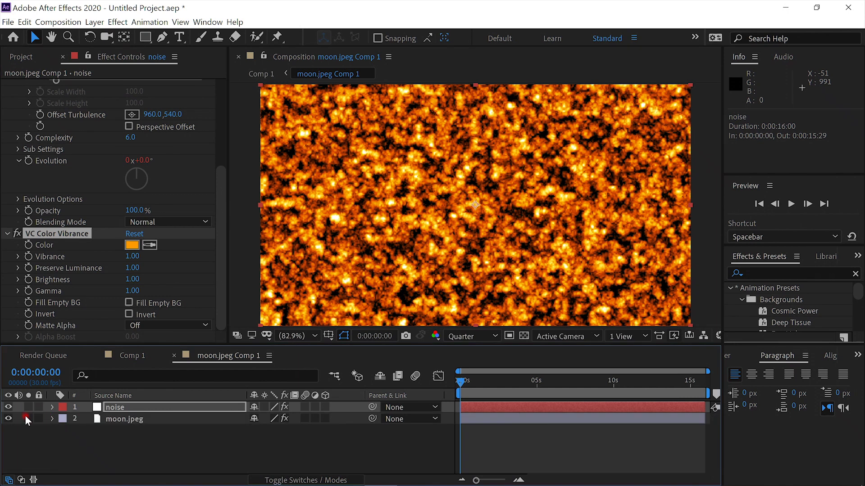
pyautogui.click(121, 407)
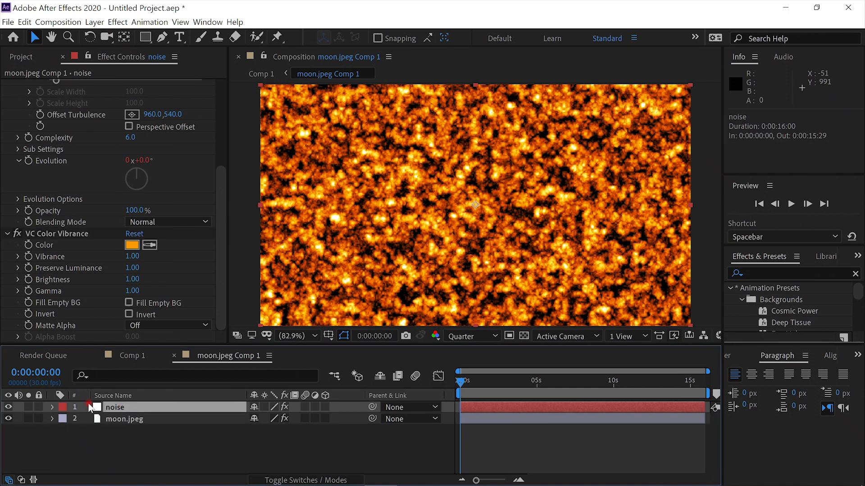
# Hide the noise layer and draw RotoBezier masks around the upper-left and upper-right craters
pyautogui.click(9, 406)
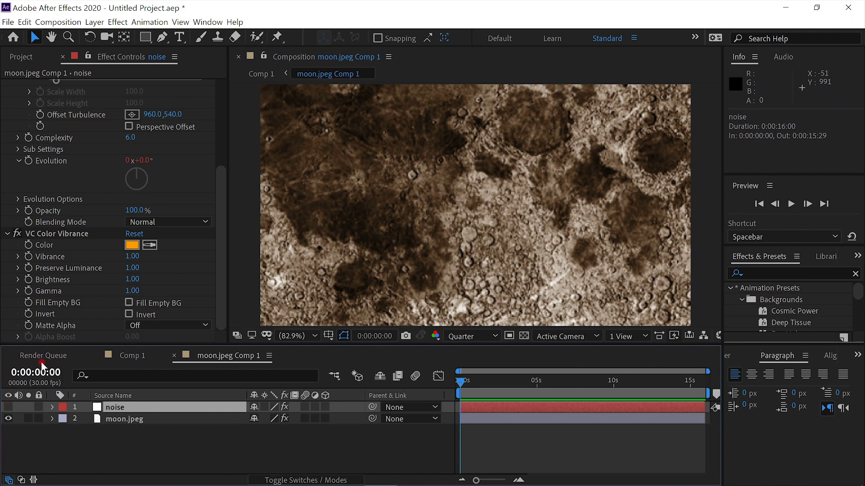
pyautogui.click(164, 37)
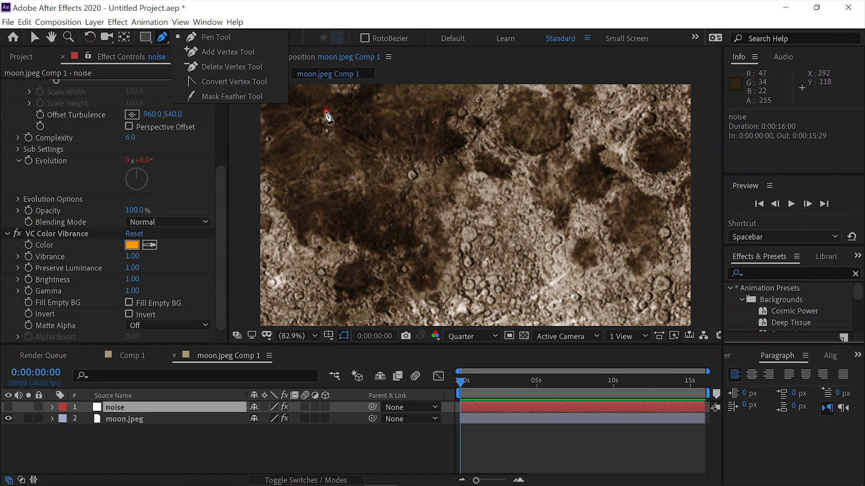
pyautogui.moveTo(326, 104); pyautogui.dragTo(338, 110)
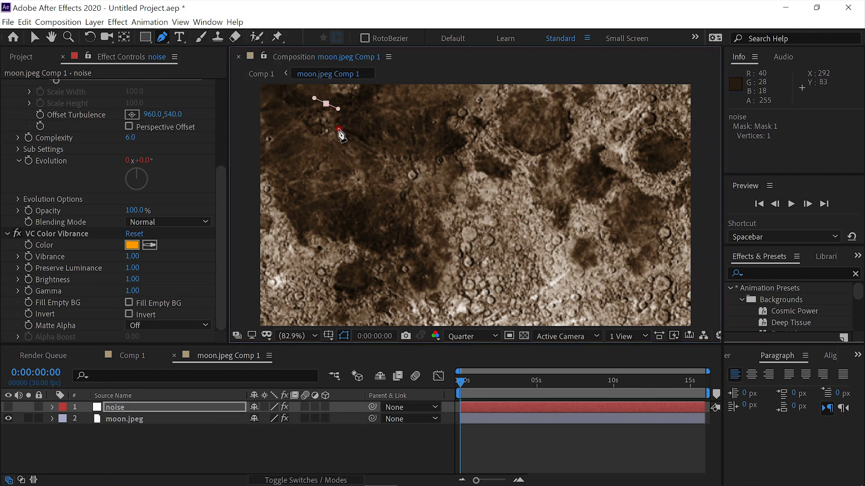
pyautogui.moveTo(339, 134)
pyautogui.mouseDown()
pyautogui.moveTo(303, 136)
pyautogui.moveTo(299, 116)
pyautogui.moveTo(305, 110)
pyautogui.moveTo(343, 129)
pyautogui.mouseUp()
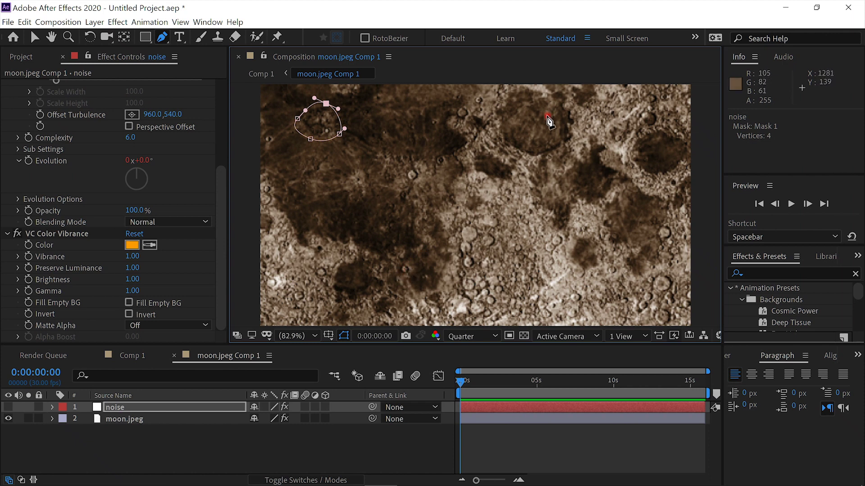
pyautogui.moveTo(530, 105); pyautogui.dragTo(506, 118)
pyautogui.click(530, 107)
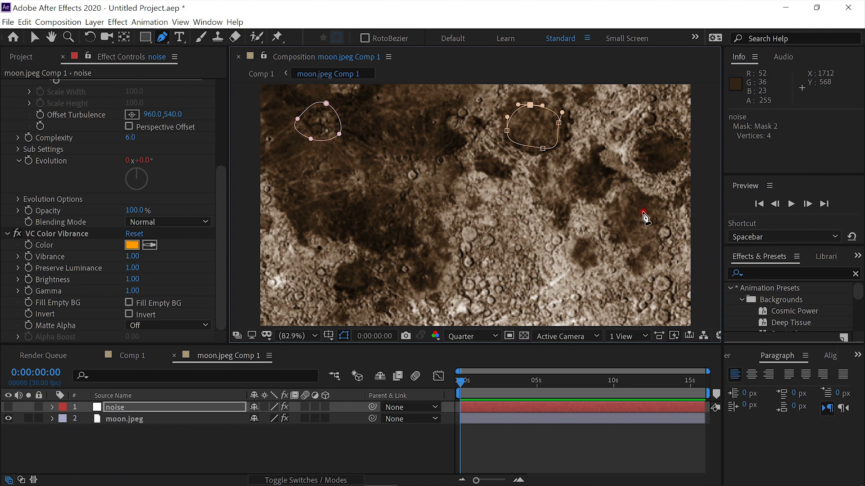
# Draw closed masks around the right crater and the central crater, Mask 4 with 4 vertices
pyautogui.moveTo(637, 205); pyautogui.dragTo(606, 215)
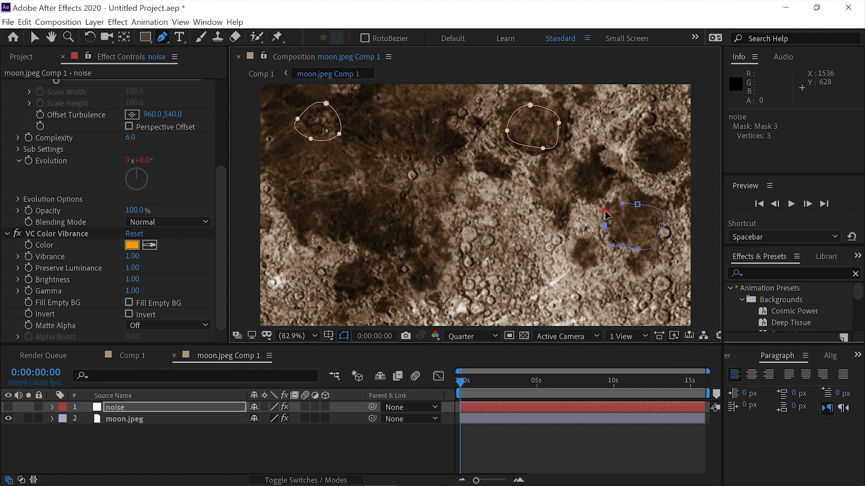
pyautogui.click(636, 205)
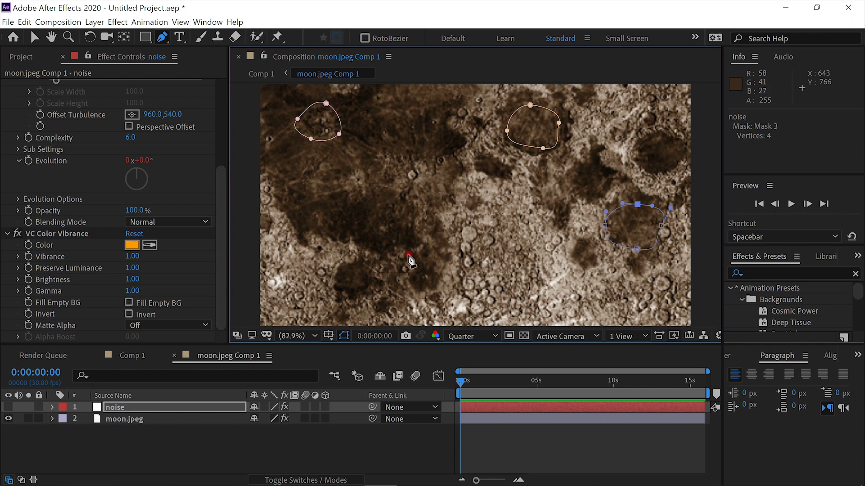
pyautogui.moveTo(456, 204); pyautogui.dragTo(509, 237)
pyautogui.click(492, 261)
pyautogui.moveTo(472, 264); pyautogui.dragTo(449, 215)
pyautogui.click(456, 204)
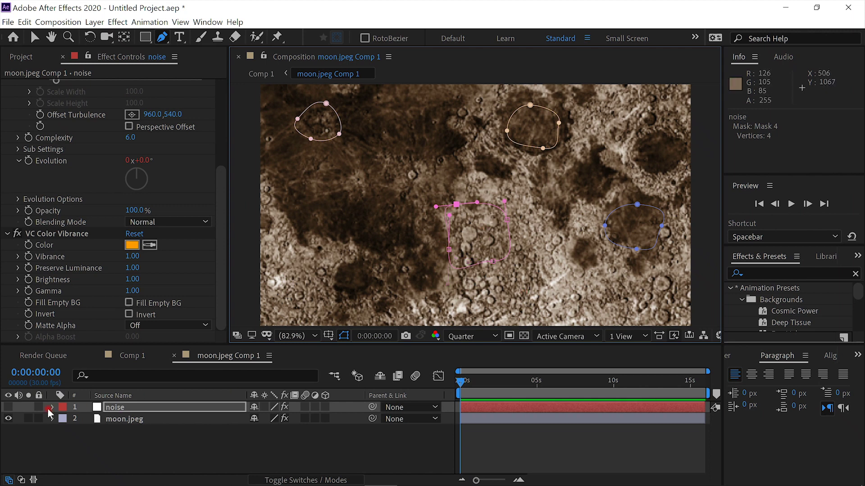
# Turn the noise layer back on and reveal its masks in a taller timeline
pyautogui.click(9, 408)
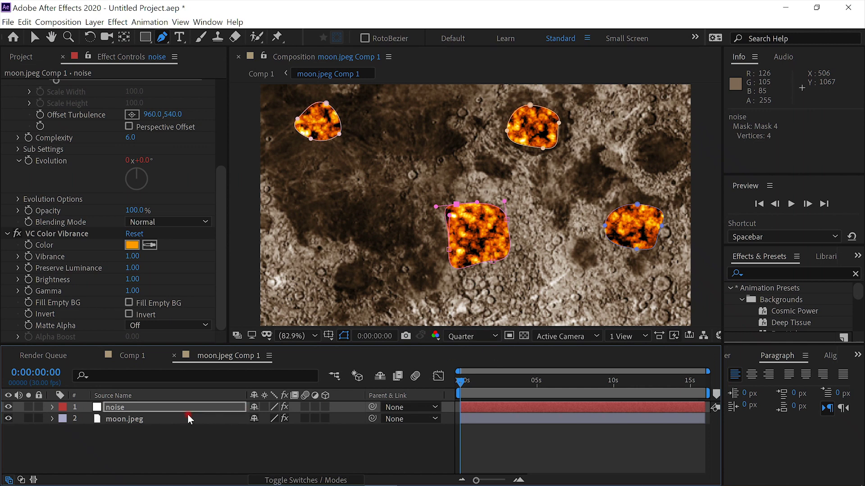
pyautogui.click(177, 407)
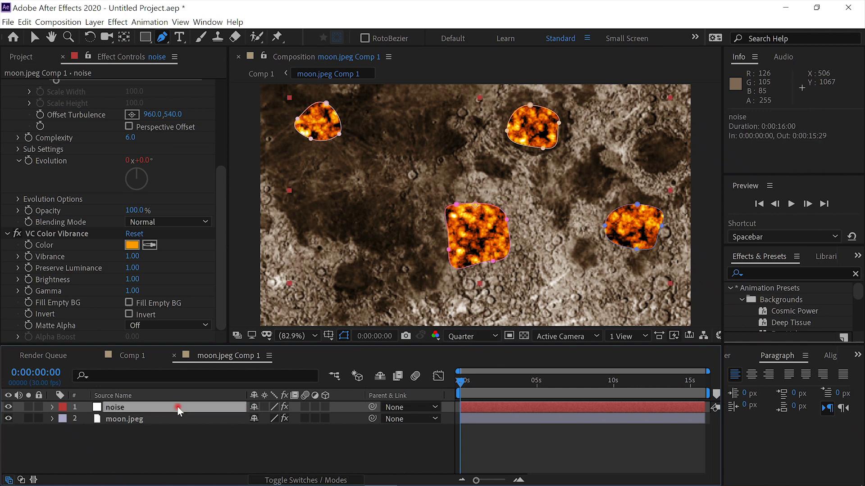
pyautogui.press('m')
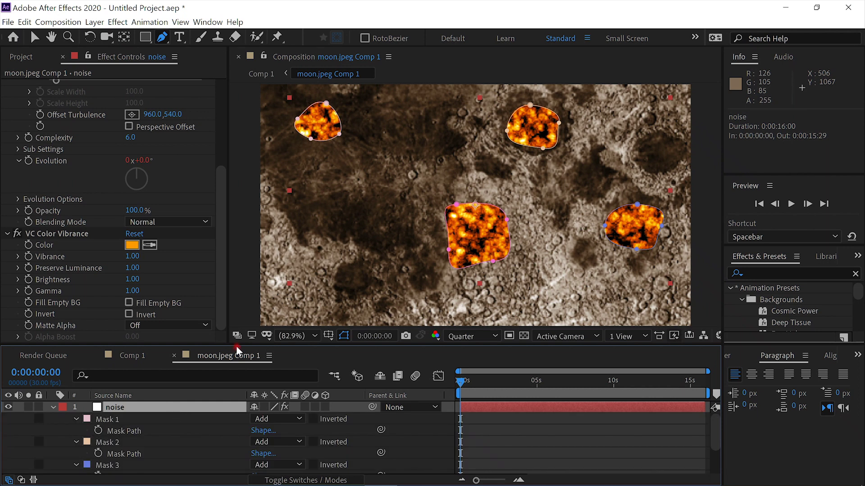
pyautogui.moveTo(238, 346); pyautogui.dragTo(250, 301)
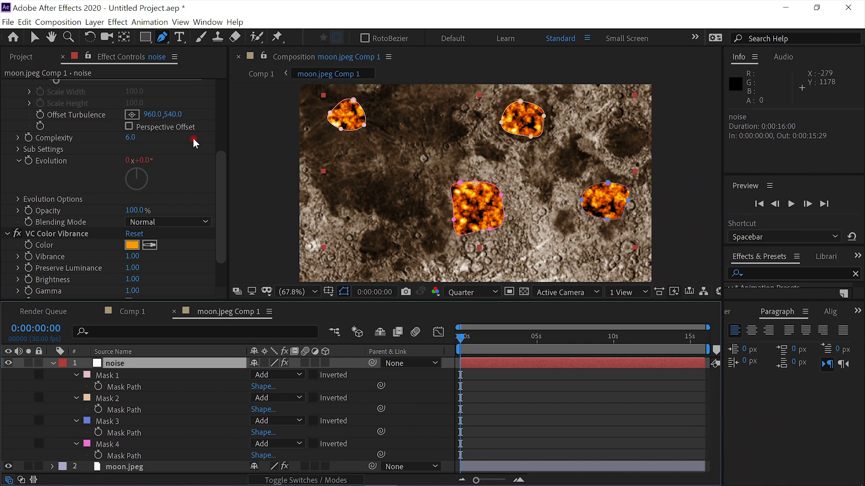
pyautogui.click(36, 36)
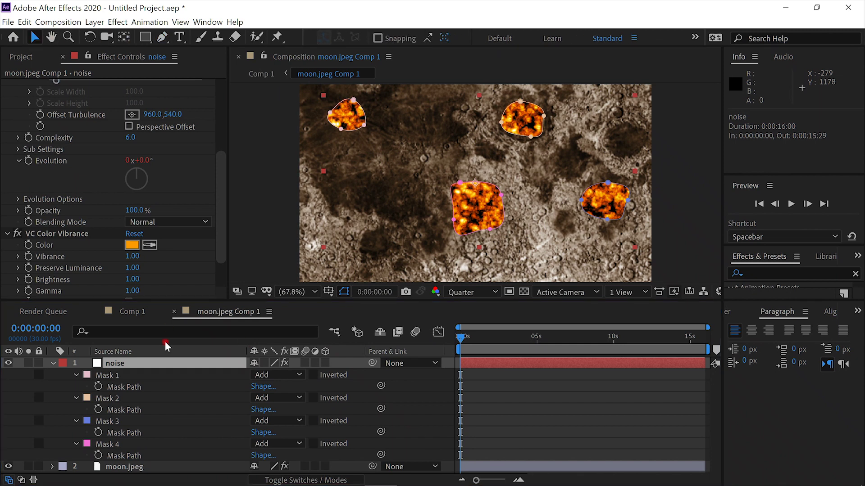
# Select Masks 1–4 and set their Mask Feather to 79 pixels
pyautogui.click(115, 375)
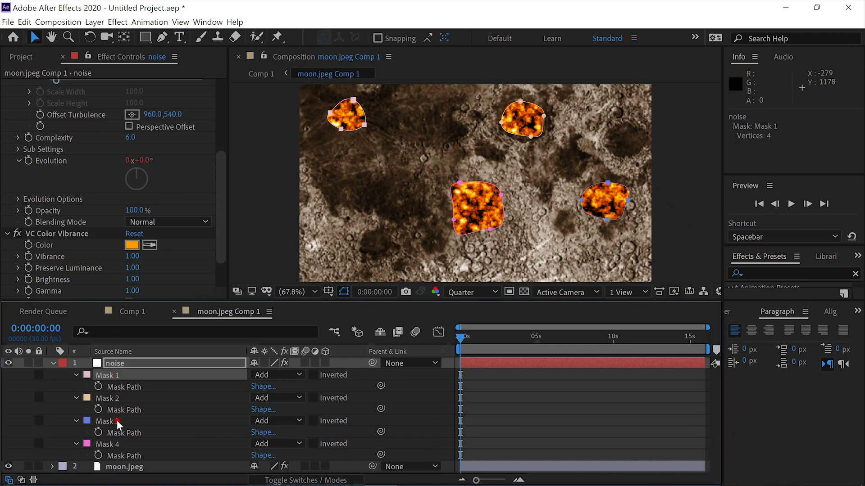
pyautogui.keyDown('shift'); pyautogui.click(106, 443); pyautogui.keyUp('shift')
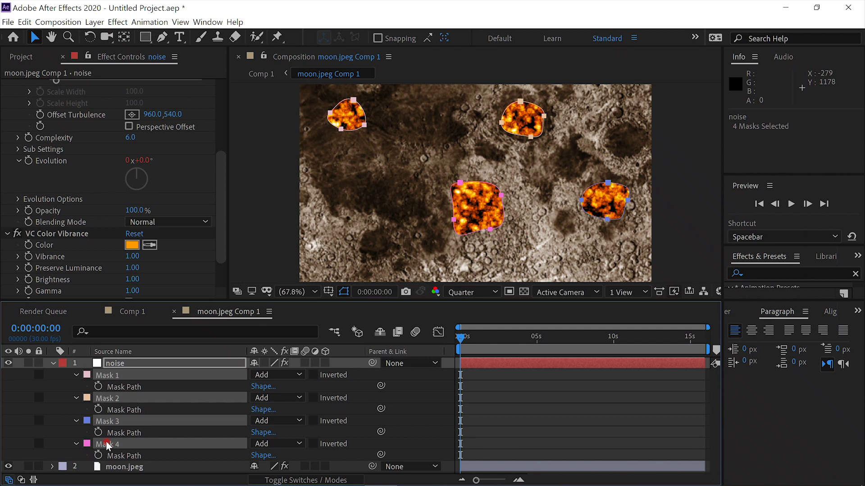
pyautogui.press('f')
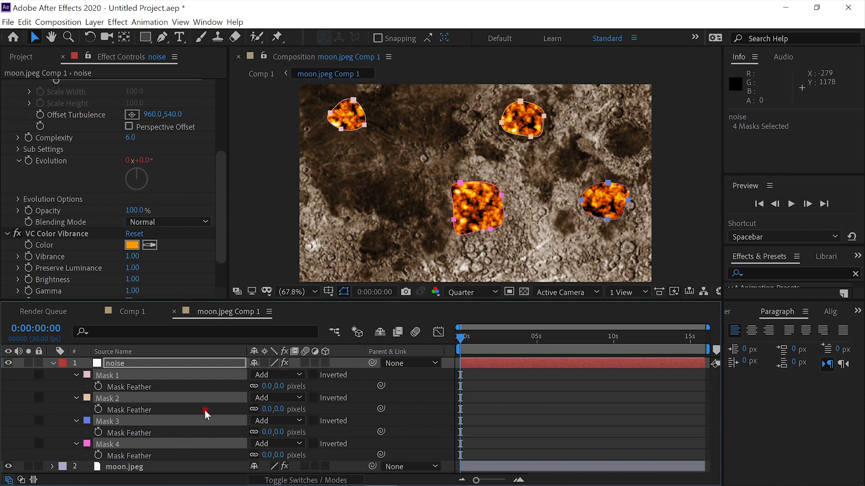
pyautogui.moveTo(279, 390); pyautogui.dragTo(332, 390)
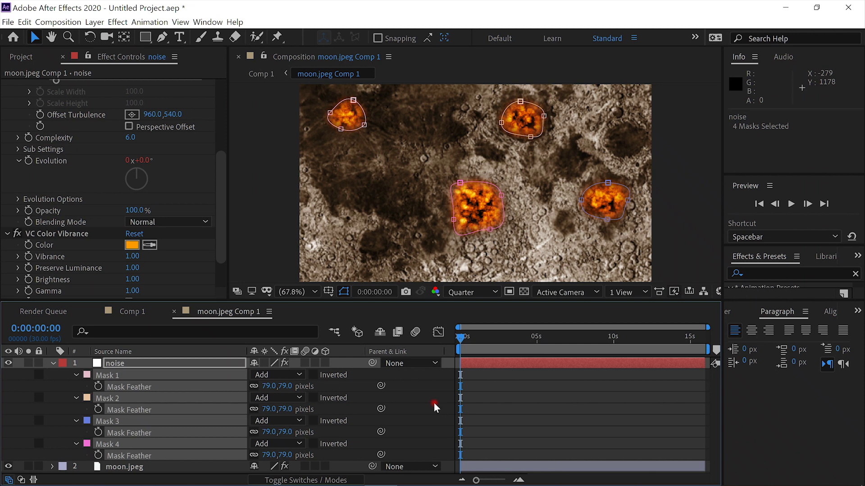
pyautogui.click(133, 330)
# Return to Comp 1, collapse the orb layer's effect properties, and select the orb layer
pyautogui.click(131, 315)
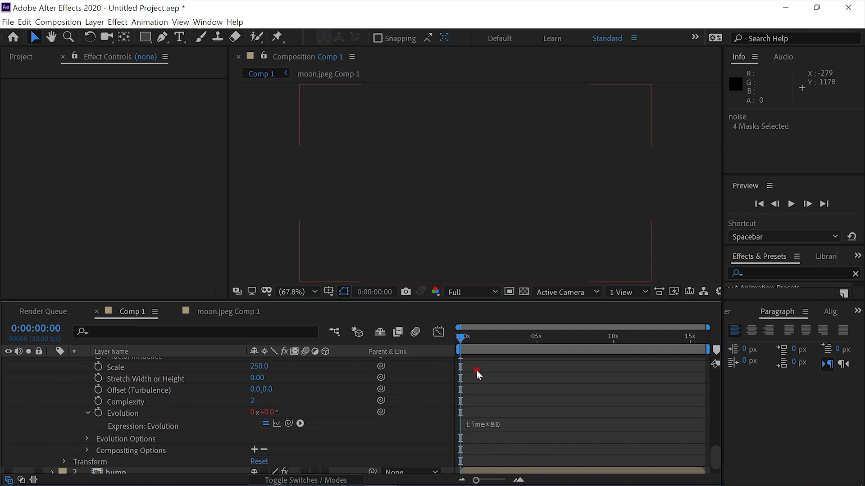
pyautogui.click(482, 351)
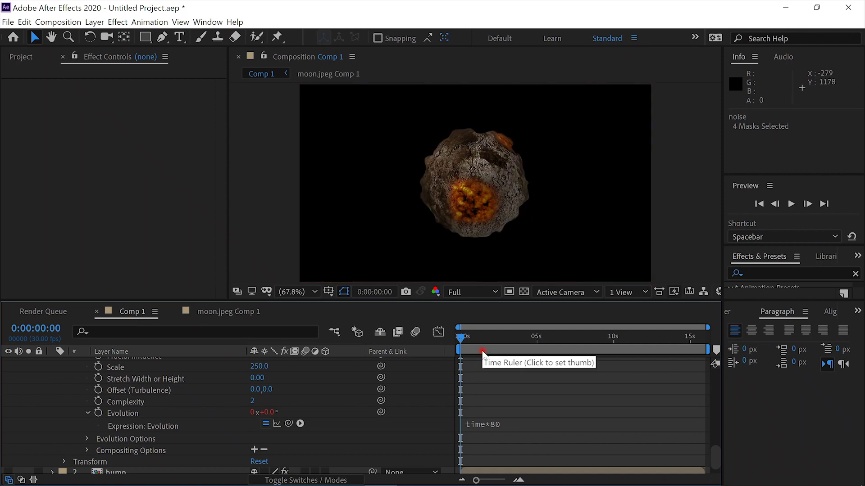
pyautogui.click(198, 391)
pyautogui.scroll(15, 199, 391)
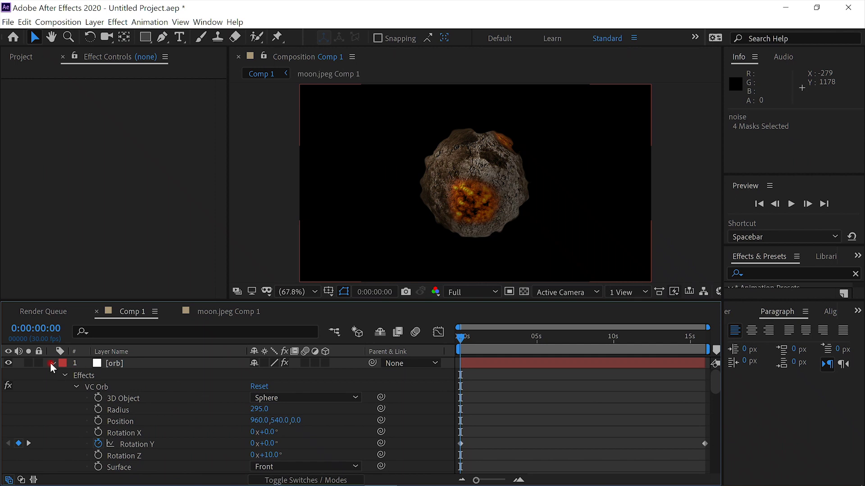
pyautogui.click(53, 363)
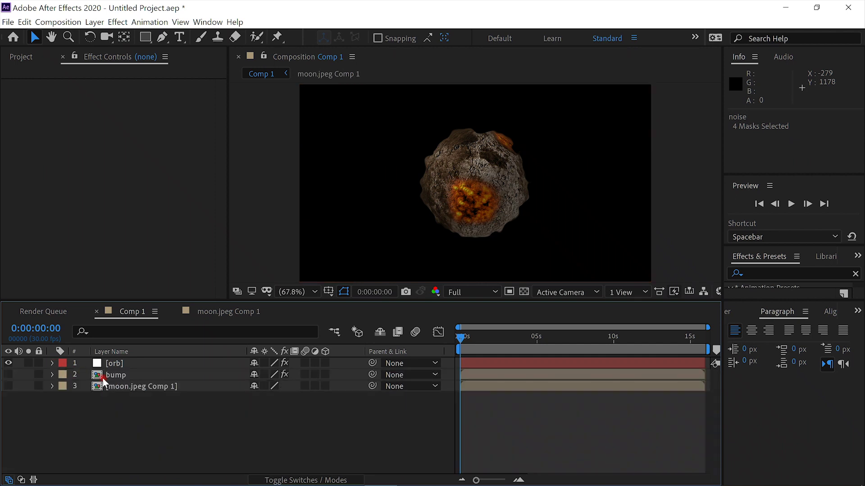
pyautogui.click(134, 363)
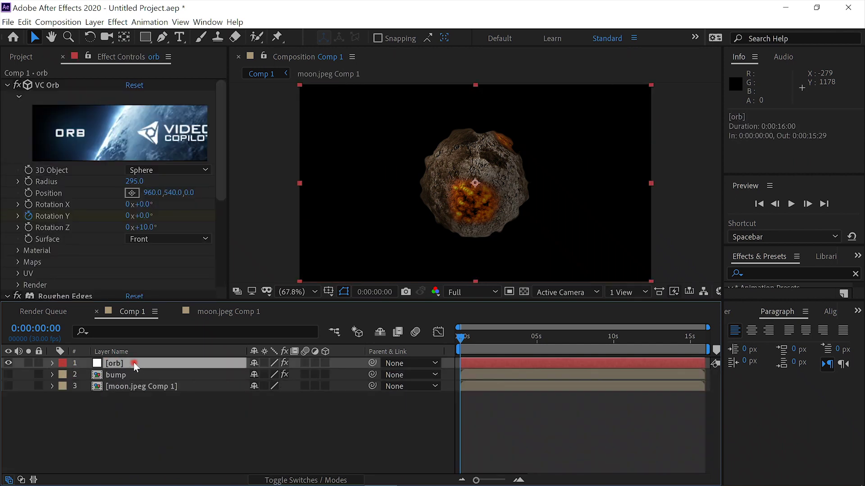
pyautogui.click(94, 22)
# Add a white Parallel Light 1 at 100% intensity to Comp 1 to light the asteroid
pyautogui.moveTo(101, 36)
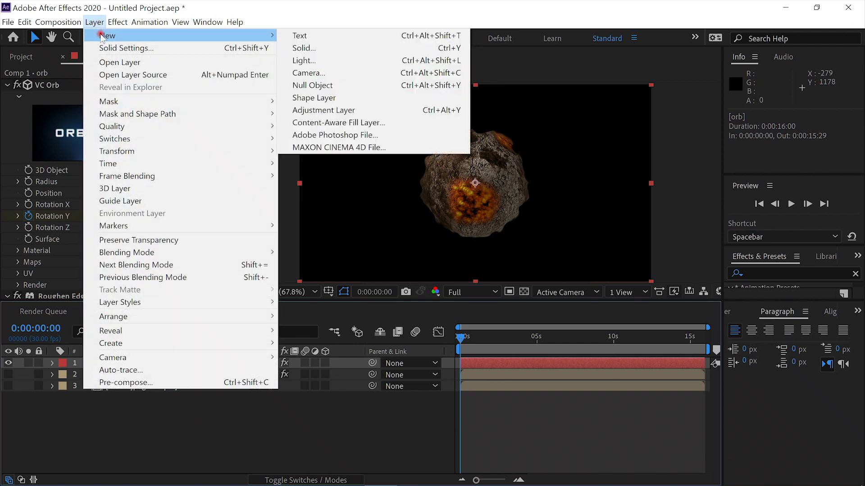
pyautogui.click(317, 62)
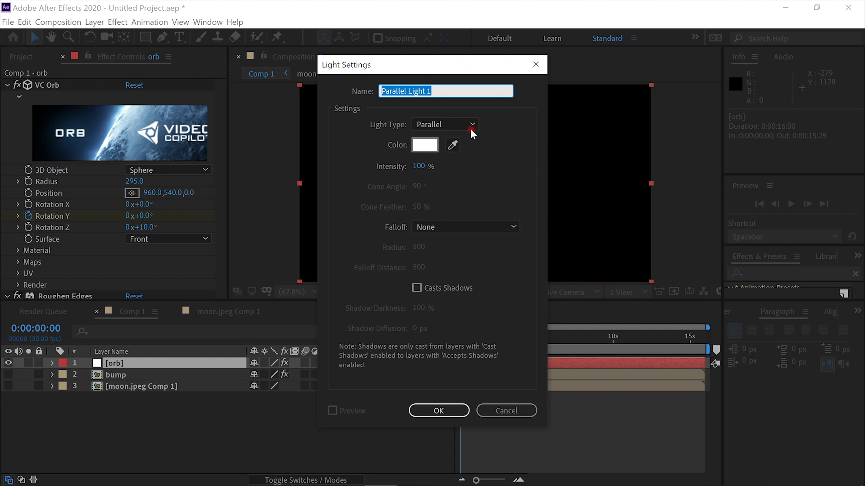
pyautogui.click(439, 409)
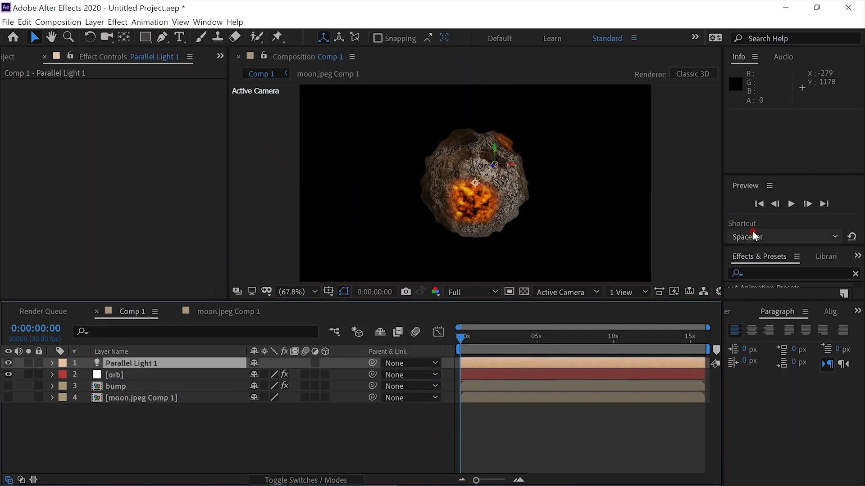
# Preview the lit asteroid with its lava spots, then switch from moon.jpeg Comp 1 back to Comp 1
pyautogui.click(612, 436)
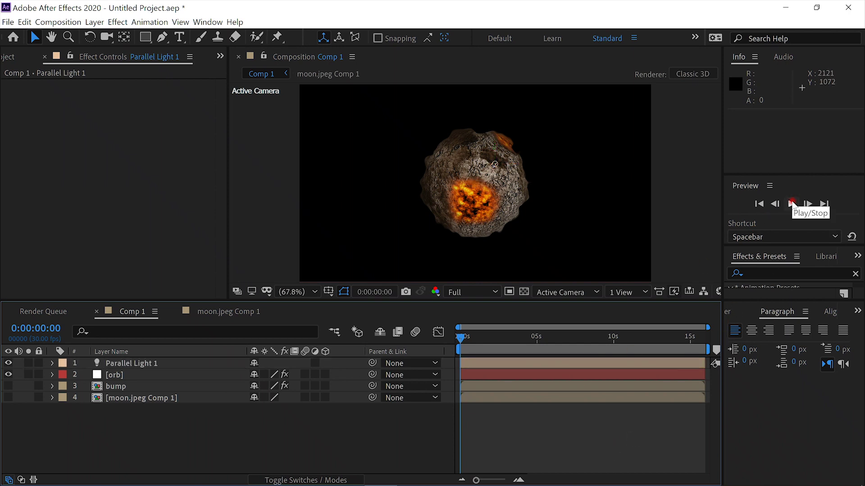
pyautogui.click(793, 203)
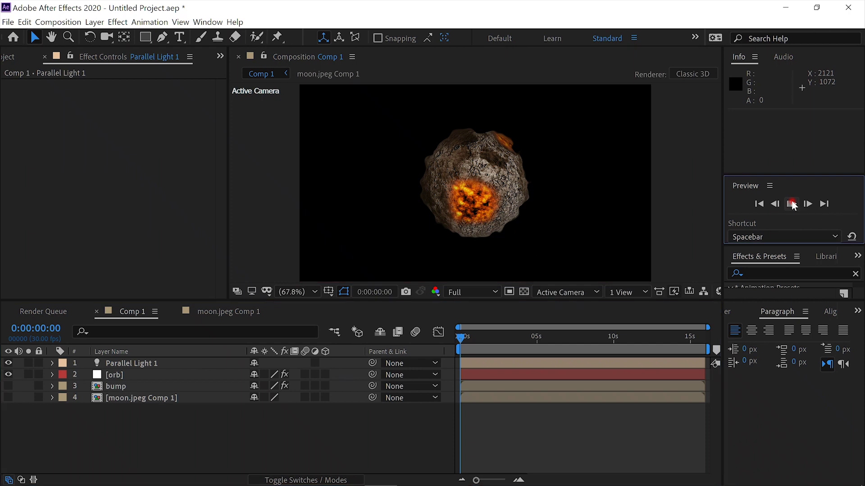
pyautogui.click(433, 336)
pyautogui.click(790, 206)
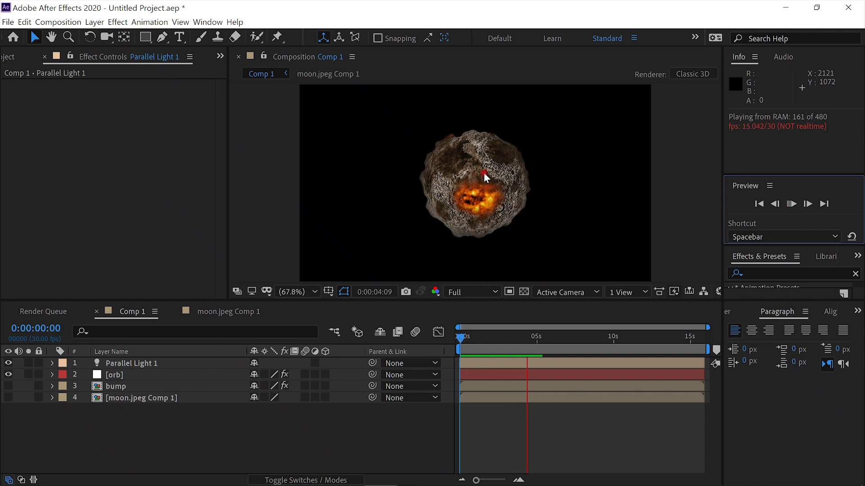
pyautogui.click(791, 204)
pyautogui.click(229, 311)
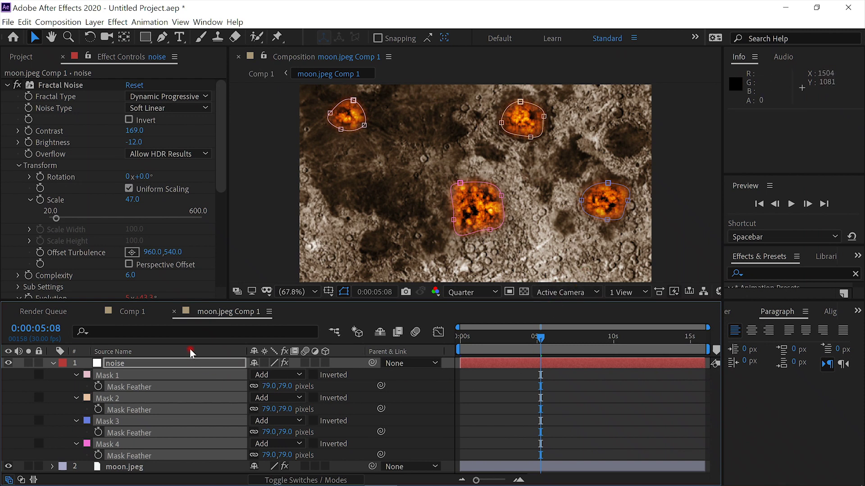
pyautogui.click(128, 310)
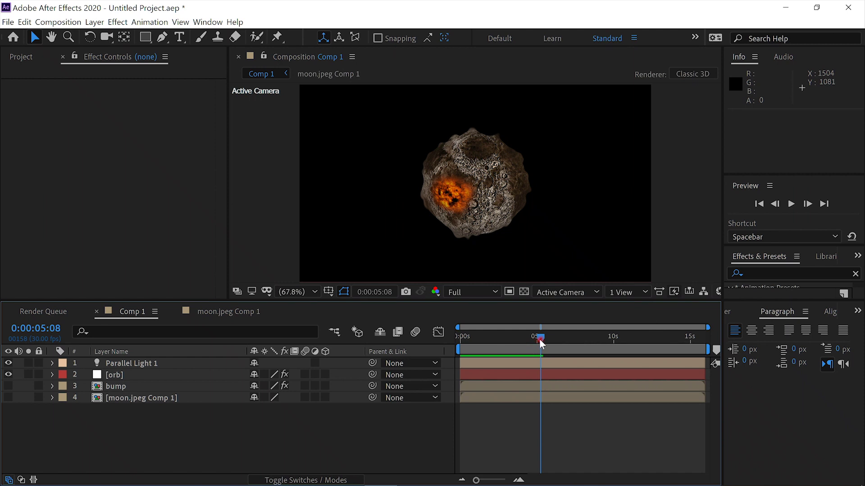
# At 0:00, drag the orb layer toward the upper right of the frame
pyautogui.moveTo(538, 338); pyautogui.dragTo(414, 343)
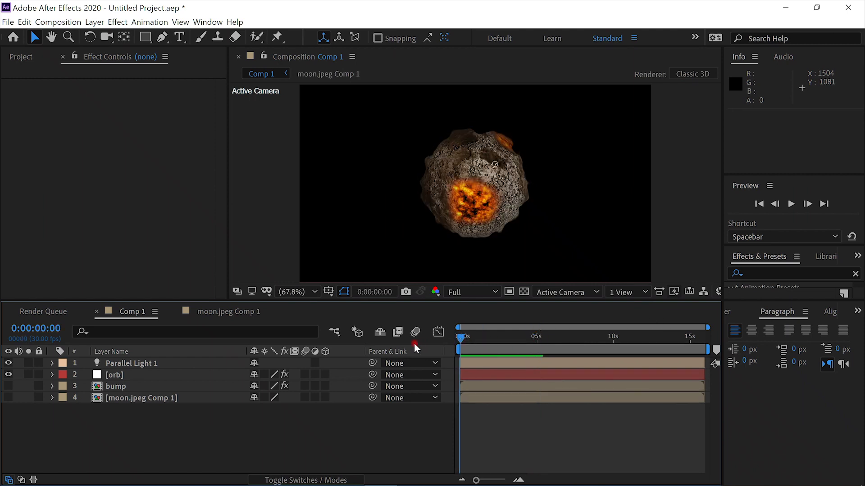
pyautogui.click(162, 374)
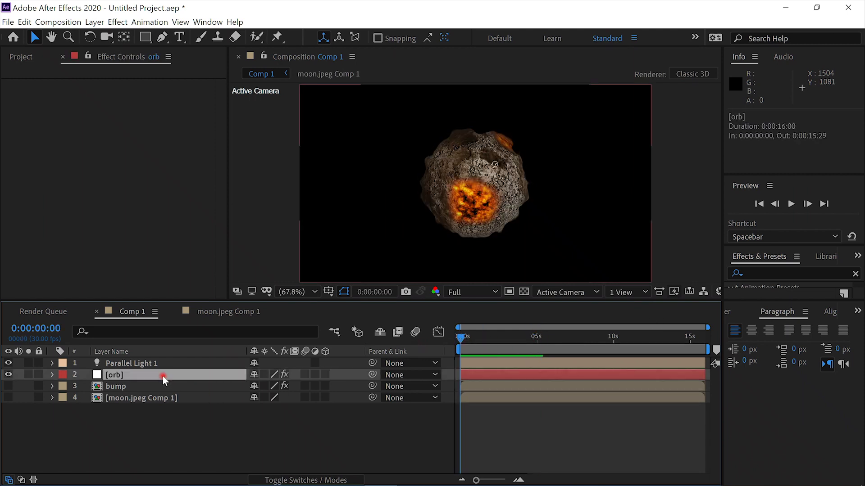
pyautogui.click(475, 182)
pyautogui.moveTo(475, 182); pyautogui.dragTo(592, 151)
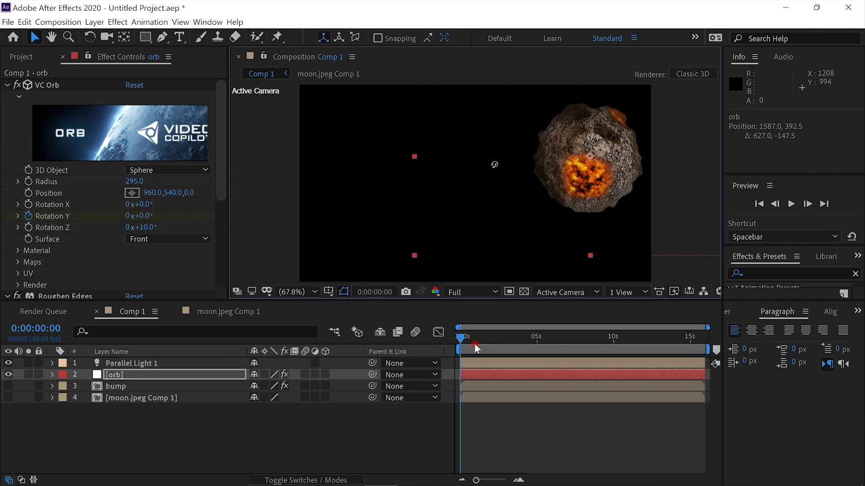
# Make the orb a 3D layer and show its Position, reading 1587.0, 392.5, 0.0
pyautogui.click(166, 377)
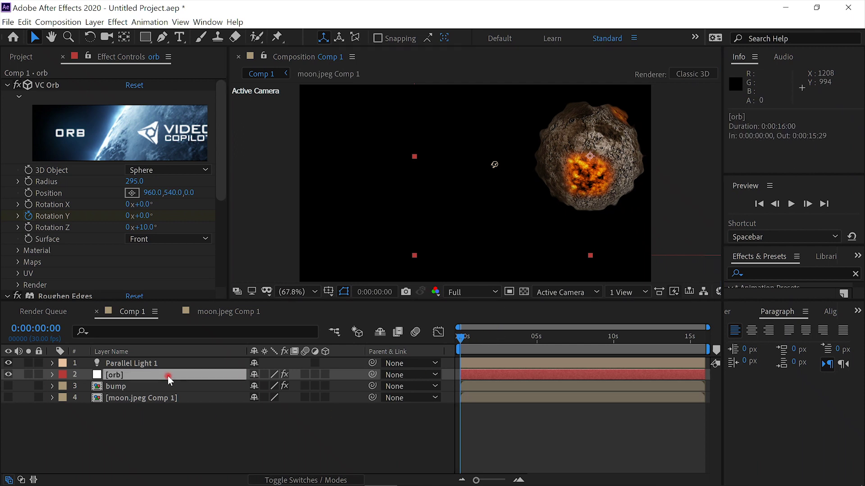
pyautogui.press('p')
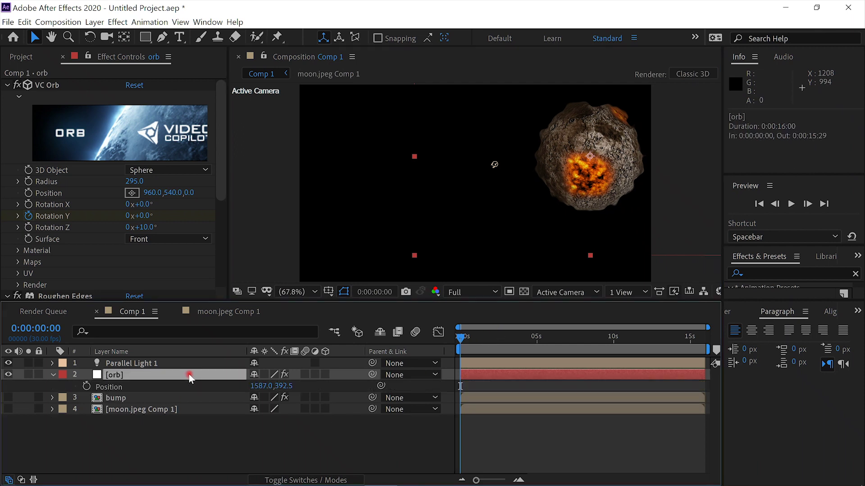
pyautogui.press('p')
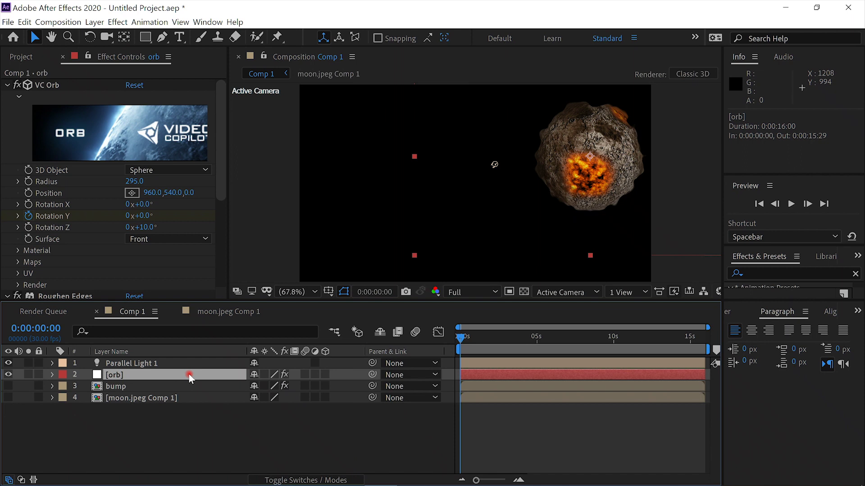
pyautogui.click(322, 374)
pyautogui.click(201, 375)
pyautogui.press('p')
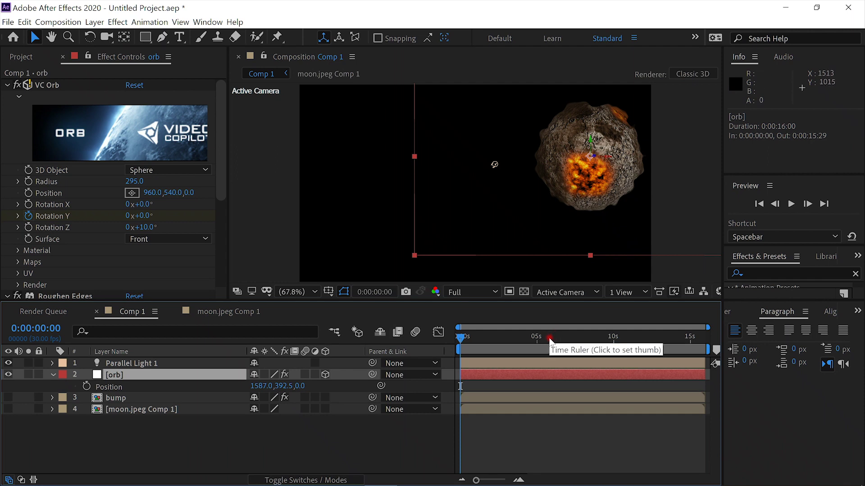
# At the end of the timeline, centre the orb and set its Position Z to 8000
pyautogui.moveTo(551, 334); pyautogui.dragTo(715, 336)
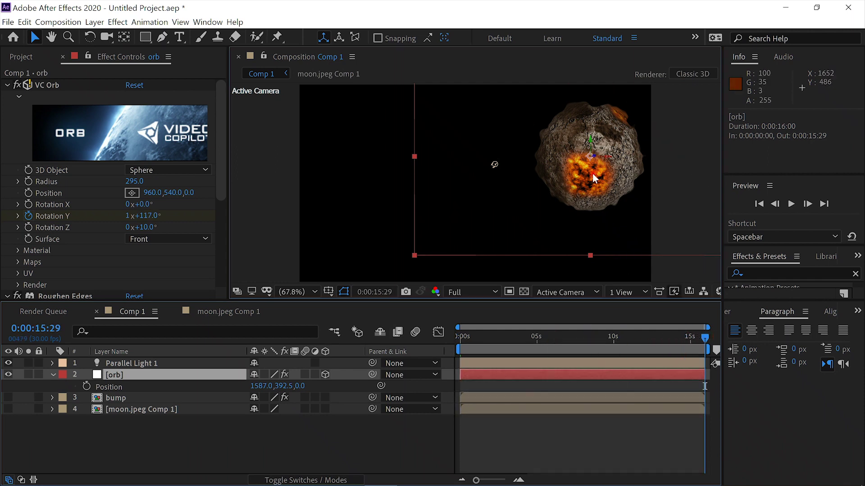
pyautogui.moveTo(602, 175); pyautogui.dragTo(490, 205)
pyautogui.click(302, 398)
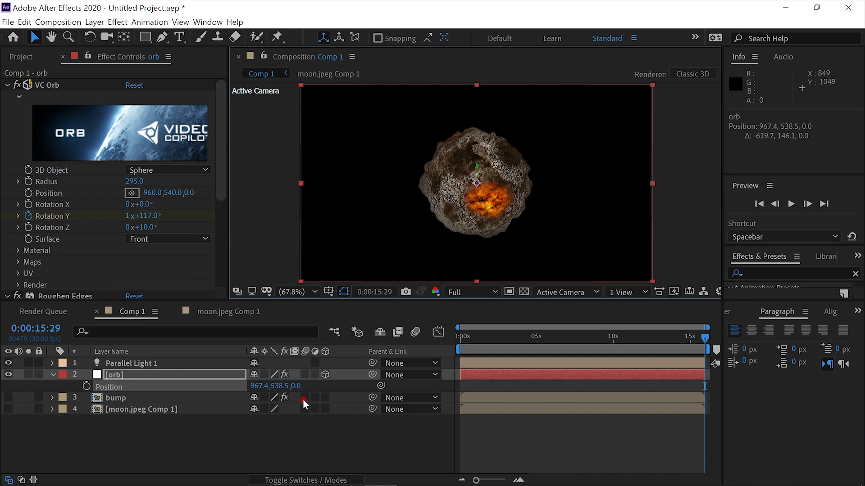
pyautogui.click(297, 386)
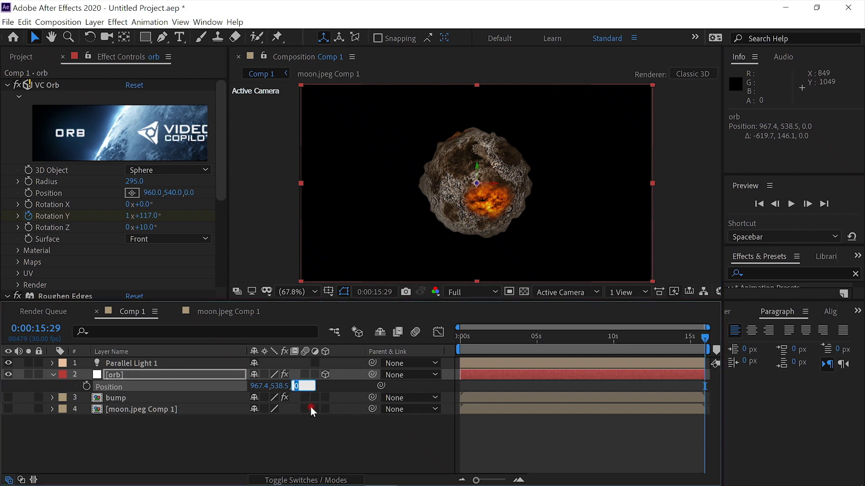
pyautogui.write('8000')
pyautogui.click(311, 408)
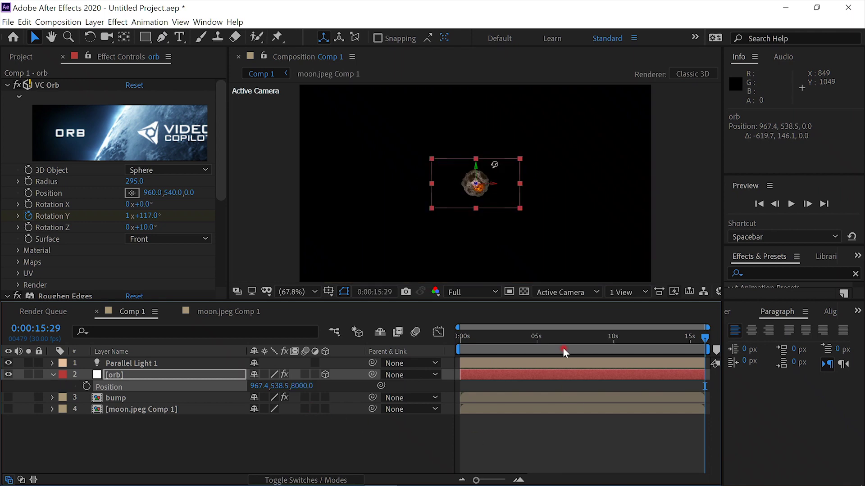
pyautogui.press('Home')
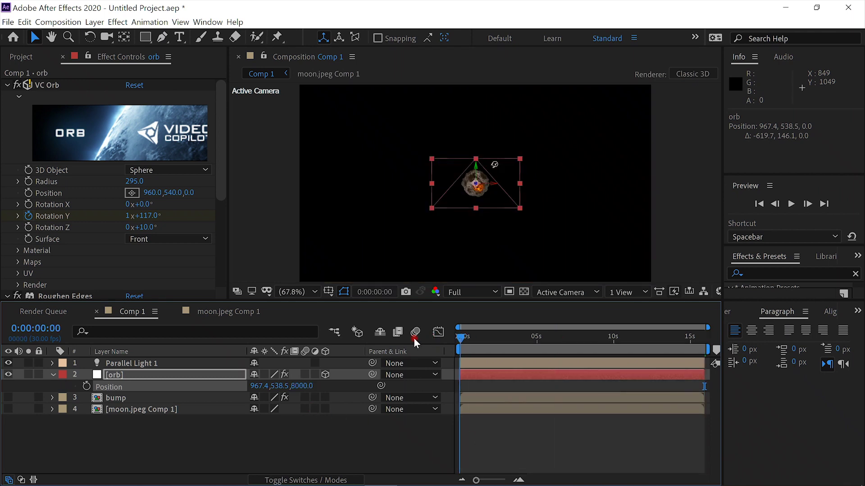
pyautogui.hotkey('ctrl', 'z')
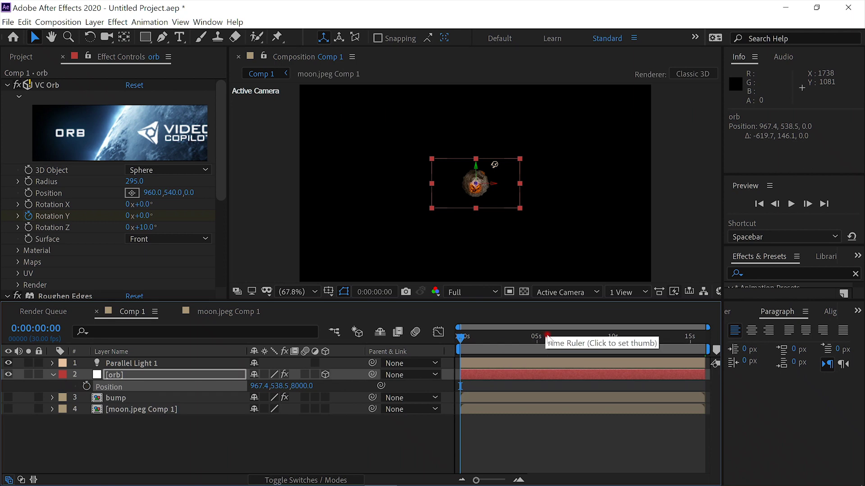
# At the last frame, enable the orb's Position stopwatch to record a keyframe
pyautogui.moveTo(547, 334); pyautogui.dragTo(752, 338)
pyautogui.click(143, 386)
pyautogui.click(88, 386)
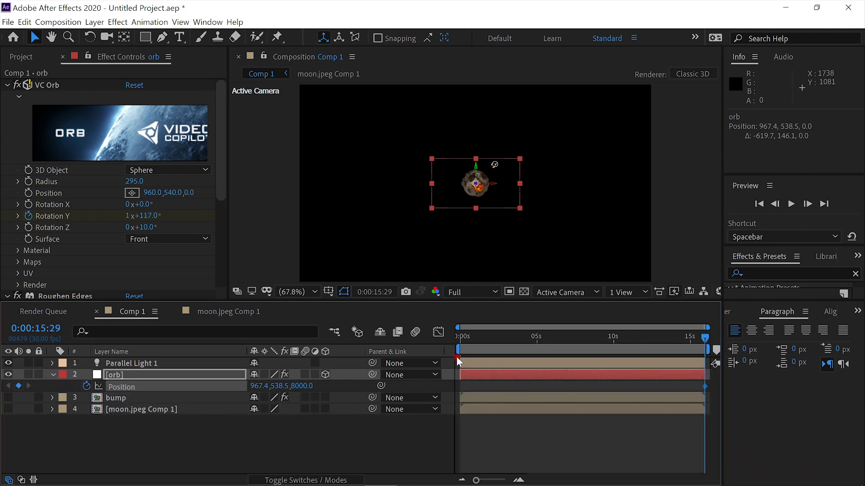
# At 0:00, set Z to 0 and place the orb upper right at 1582.6, 324.6, 0.0
pyautogui.moveTo(511, 337); pyautogui.dragTo(420, 336)
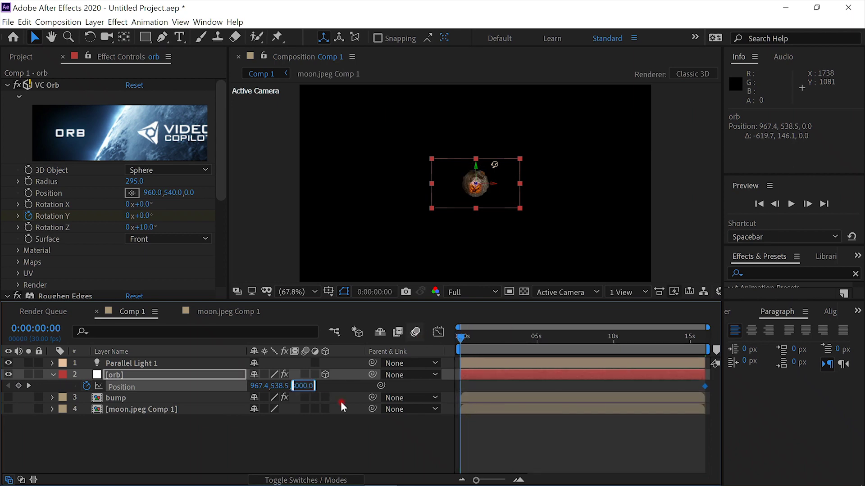
pyautogui.write('0')
pyautogui.press('Return')
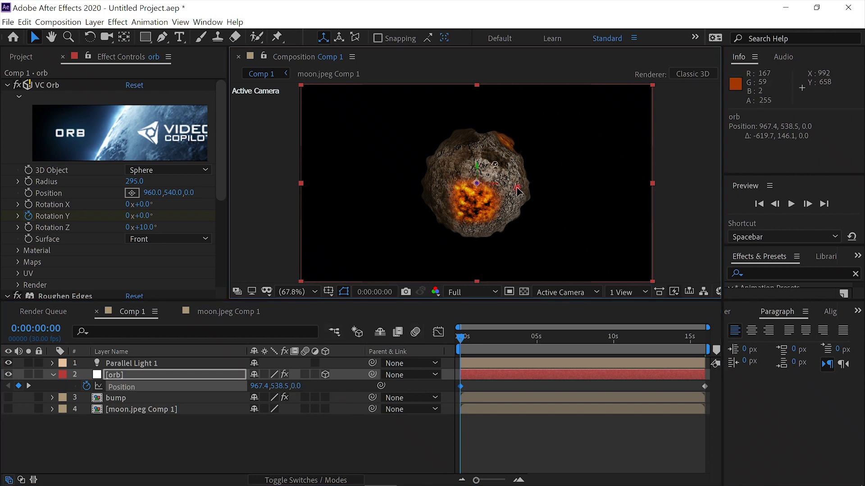
pyautogui.moveTo(500, 198); pyautogui.dragTo(598, 168)
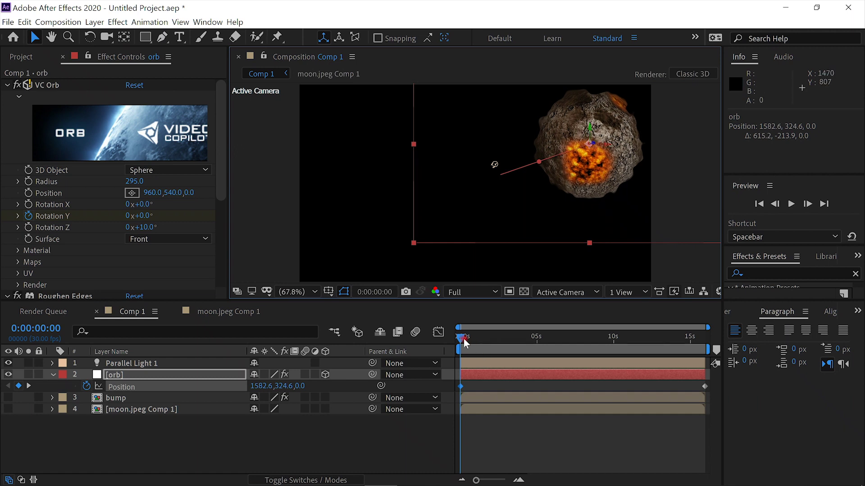
pyautogui.moveTo(478, 343); pyautogui.dragTo(414, 339)
# Set preview resolution to Quarter and play the asteroid's flight into the distance
pyautogui.click(496, 292)
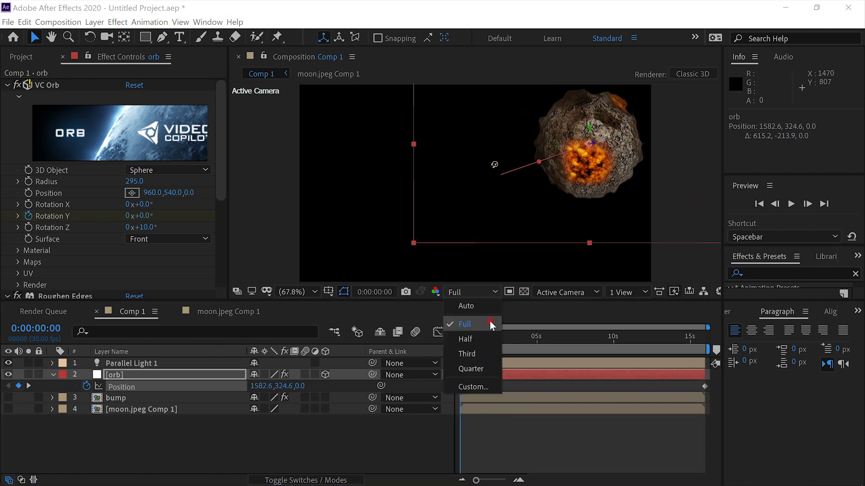
pyautogui.click(484, 368)
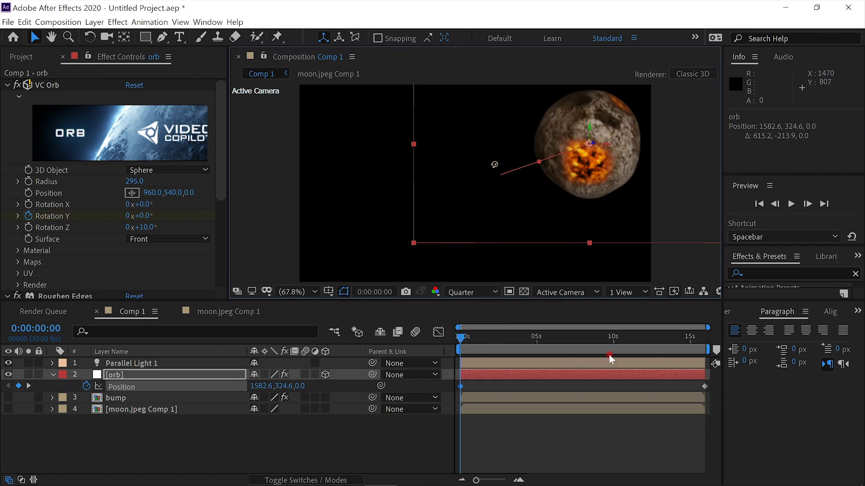
pyautogui.click(793, 205)
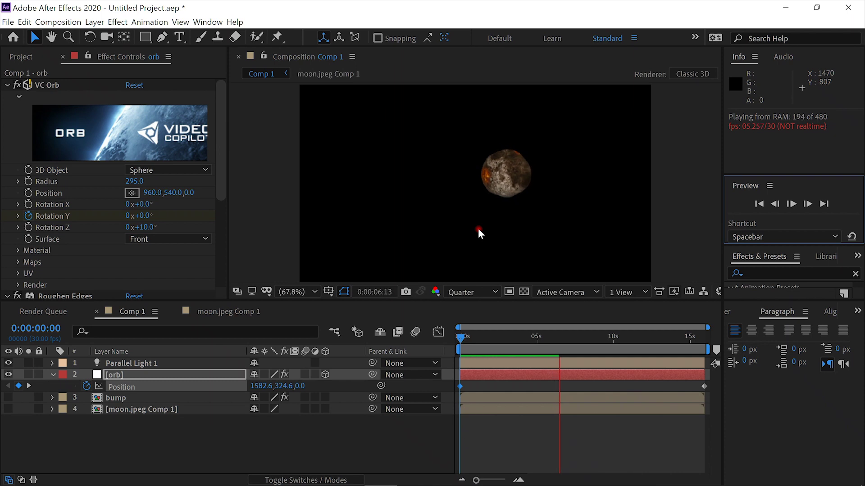
pyautogui.click(791, 203)
pyautogui.moveTo(544, 334); pyautogui.dragTo(403, 337)
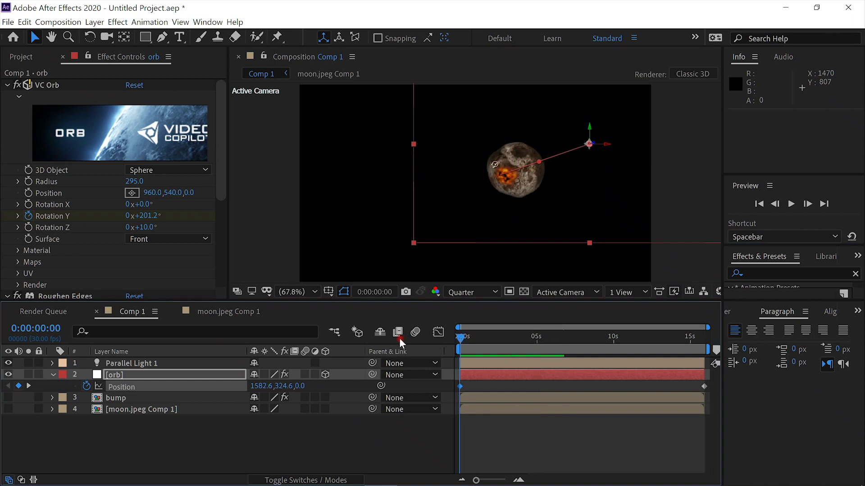
pyautogui.click(790, 204)
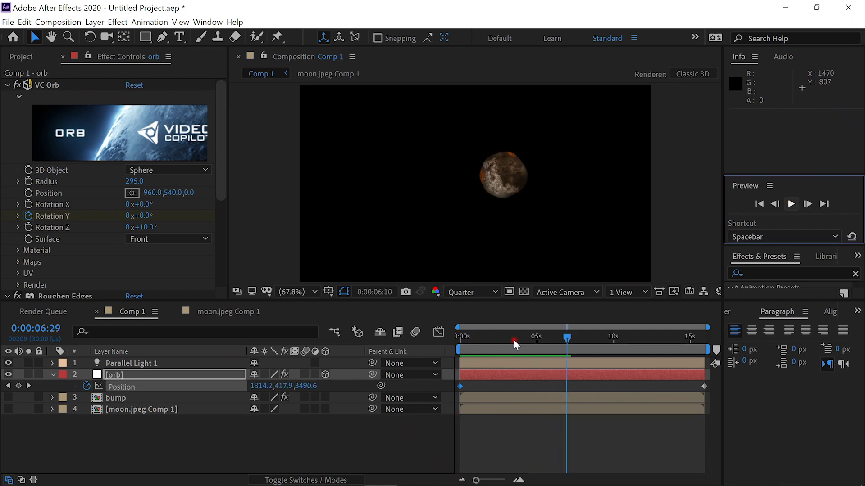
# Switch preview resolution back to Full and briefly play the animation from the start
pyautogui.moveTo(513, 339); pyautogui.dragTo(440, 339)
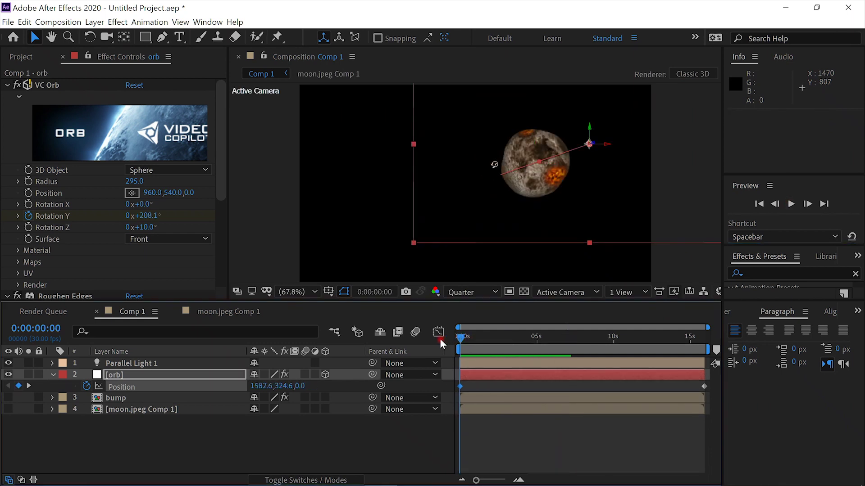
pyautogui.click(497, 292)
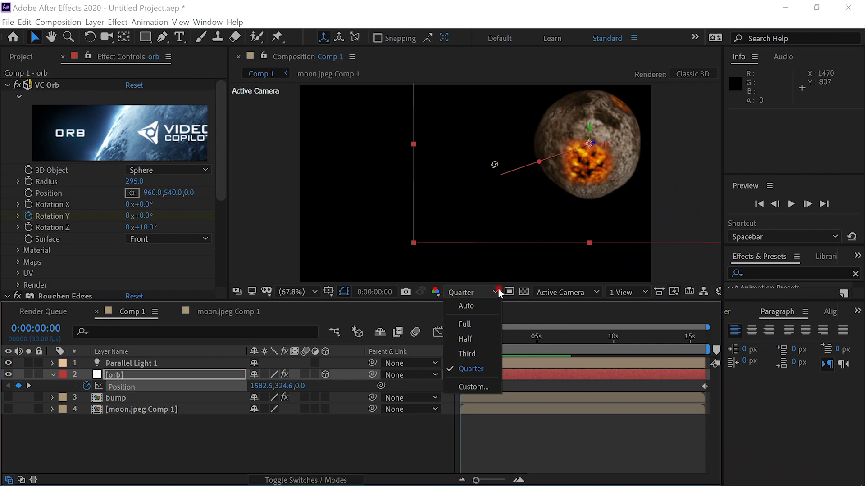
pyautogui.click(489, 321)
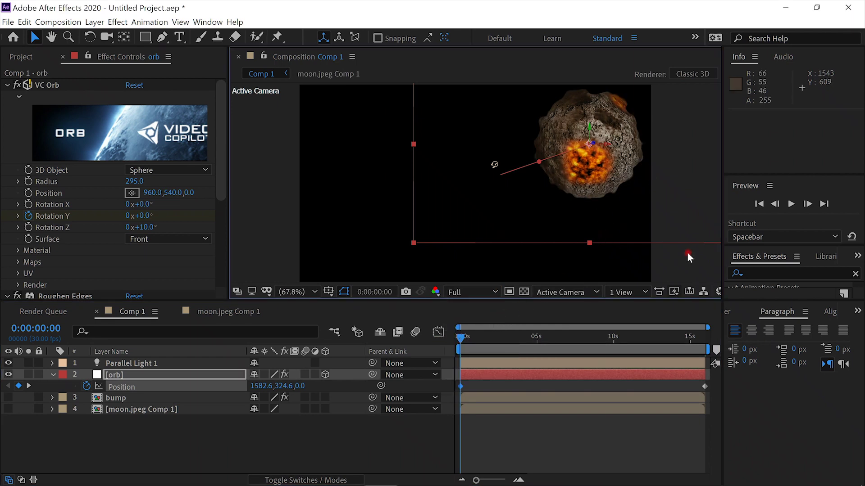
pyautogui.click(790, 204)
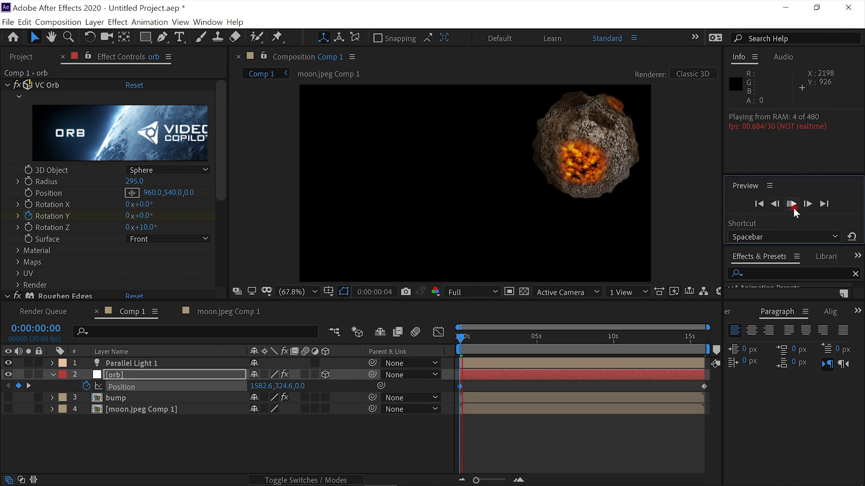
pyautogui.click(791, 205)
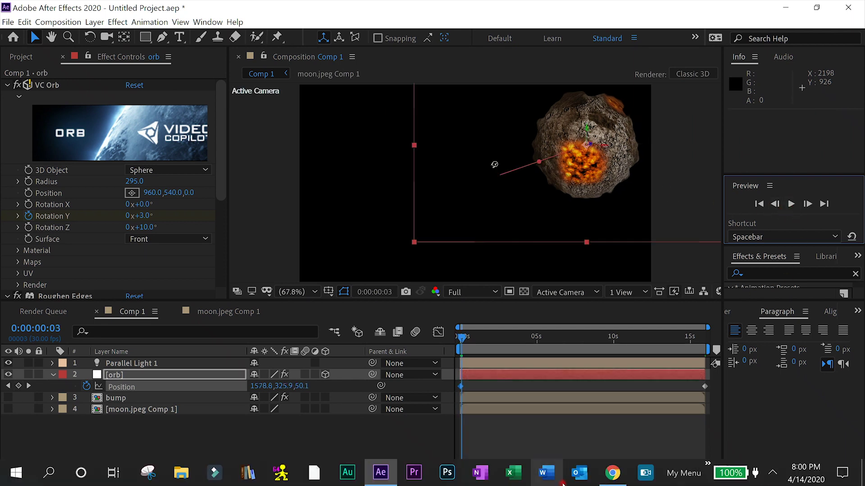